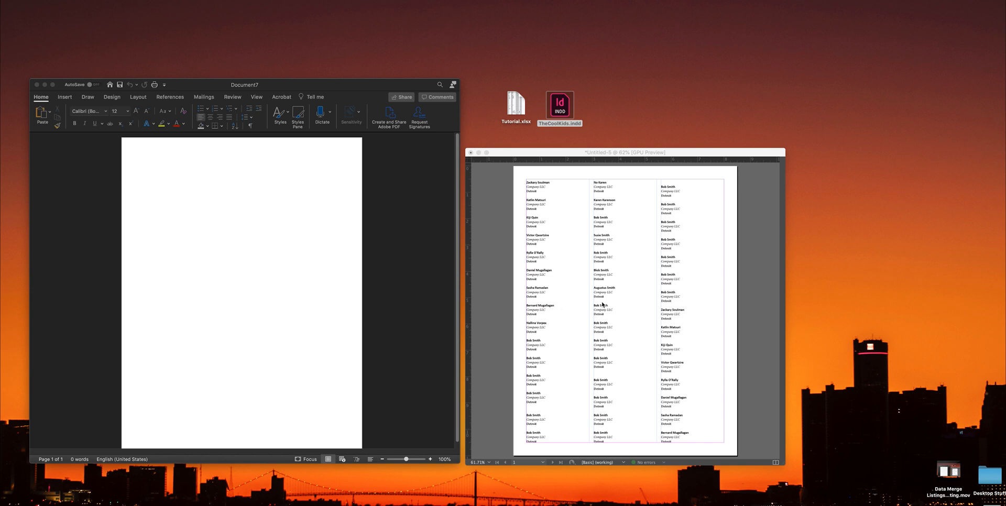
Examine the three-column listings layout in the InDesign document, up close and as a full page.
key(super+1)
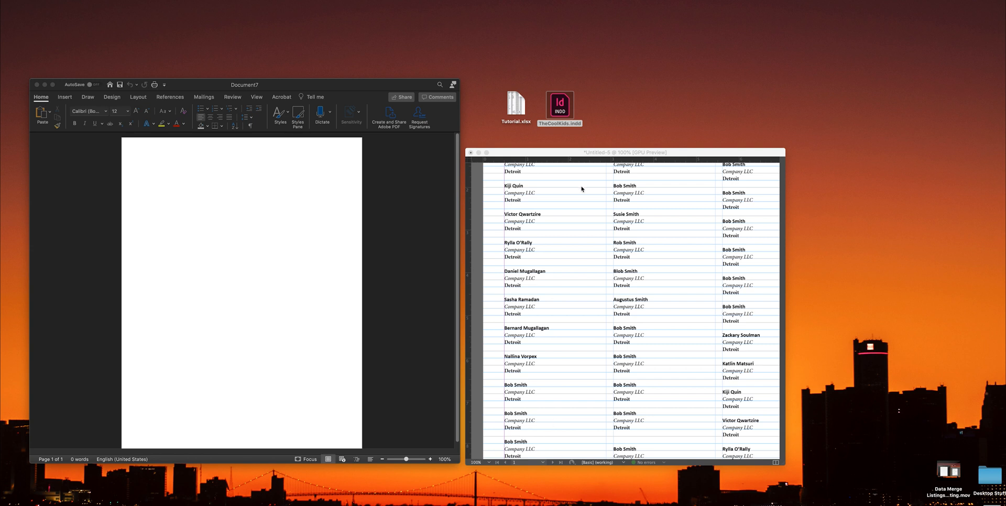
scroll(672, 318, down, 1)
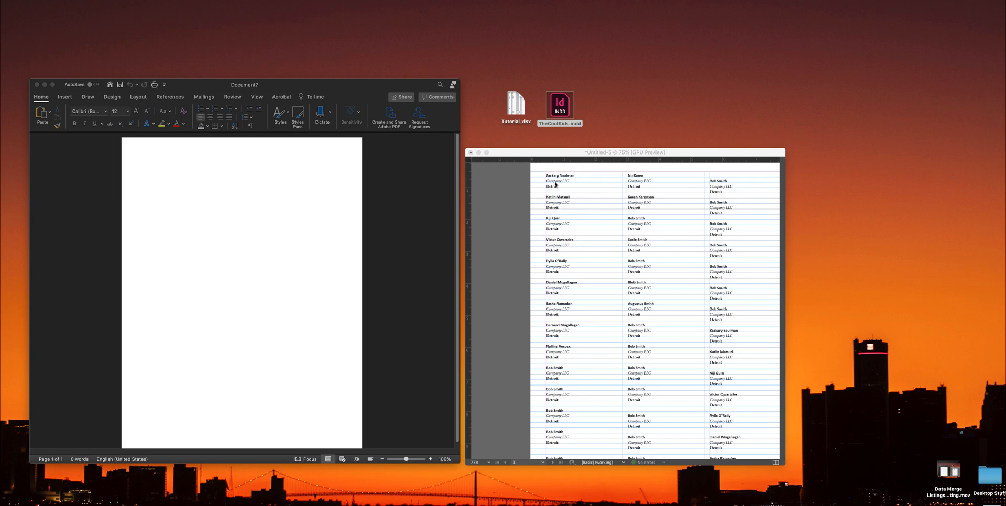
scroll(556, 183, up, 2)
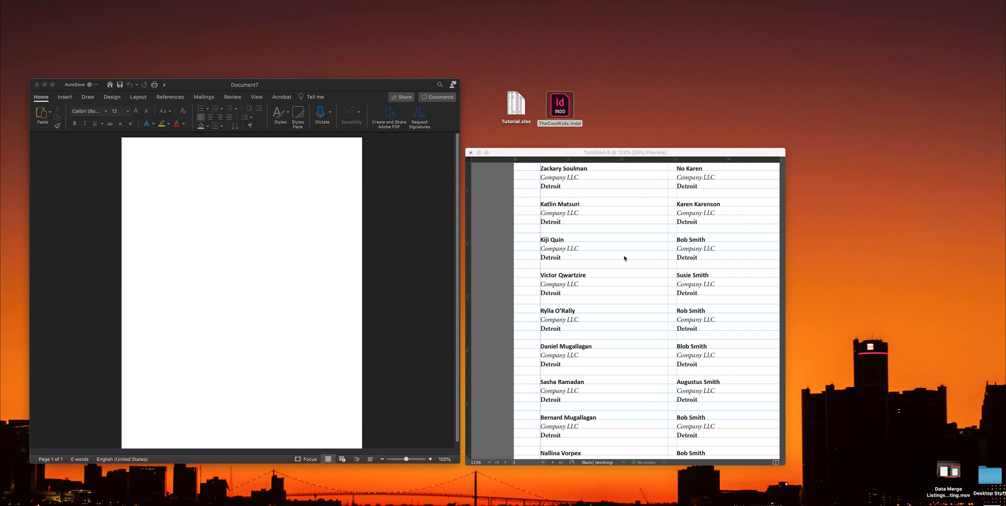
key(super+minus)
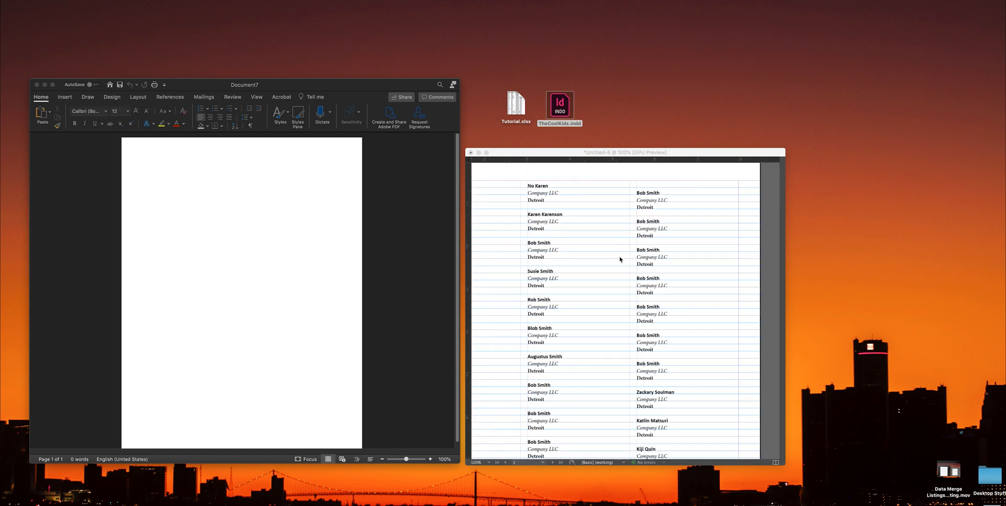
key(super+minus)
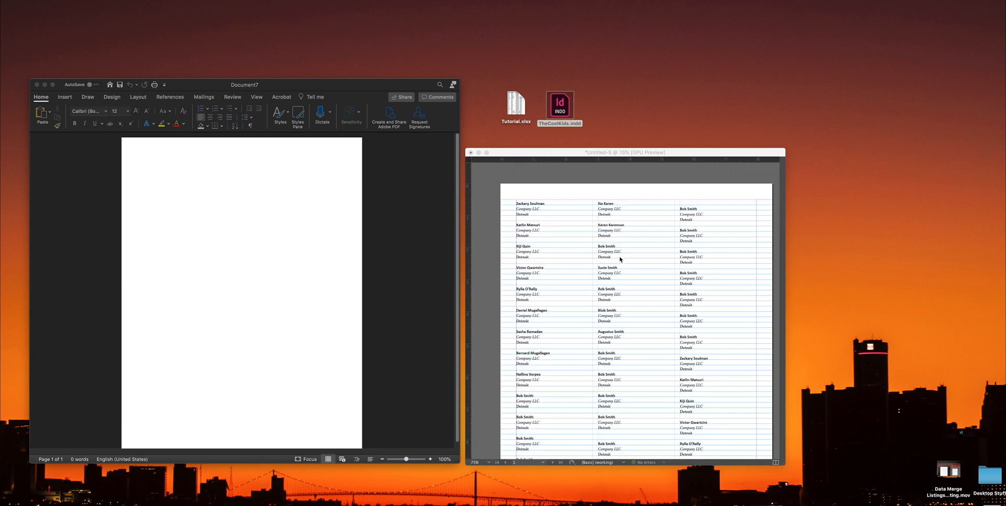
scroll(620, 259, down, 3)
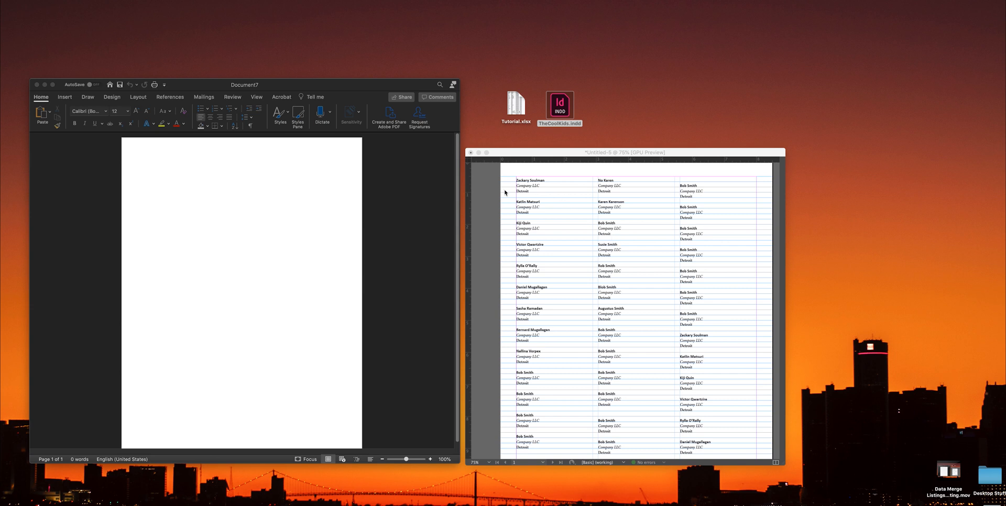
key(super+minus)
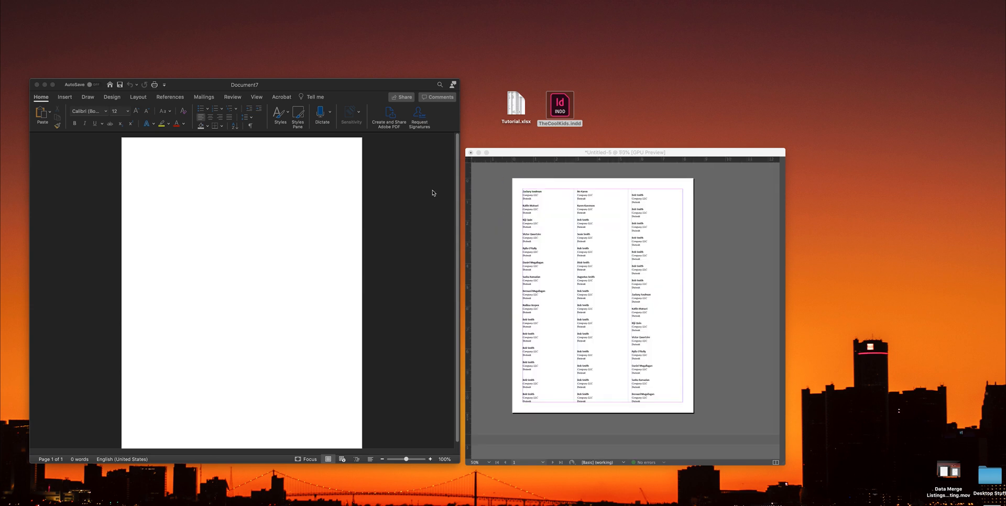
drag(336, 87, 331, 88)
click(570, 154)
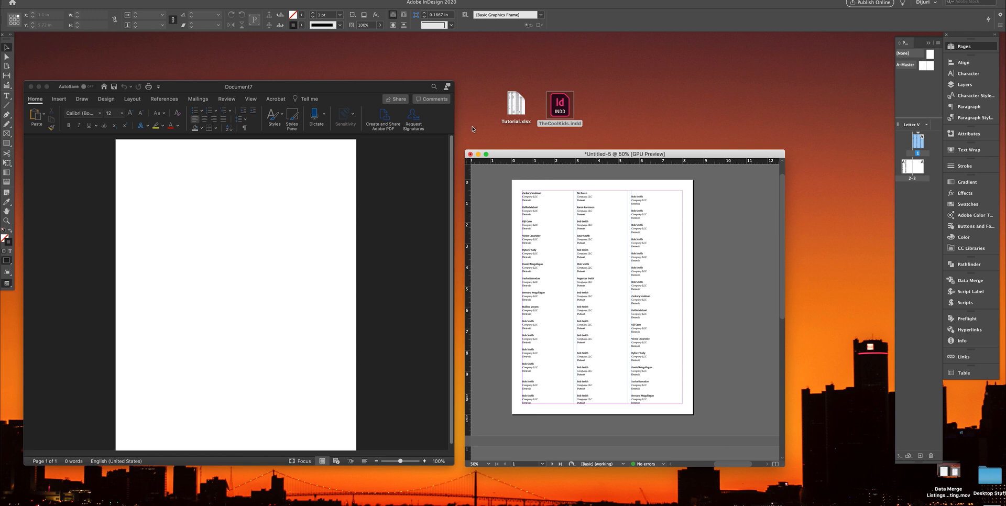
click(265, 88)
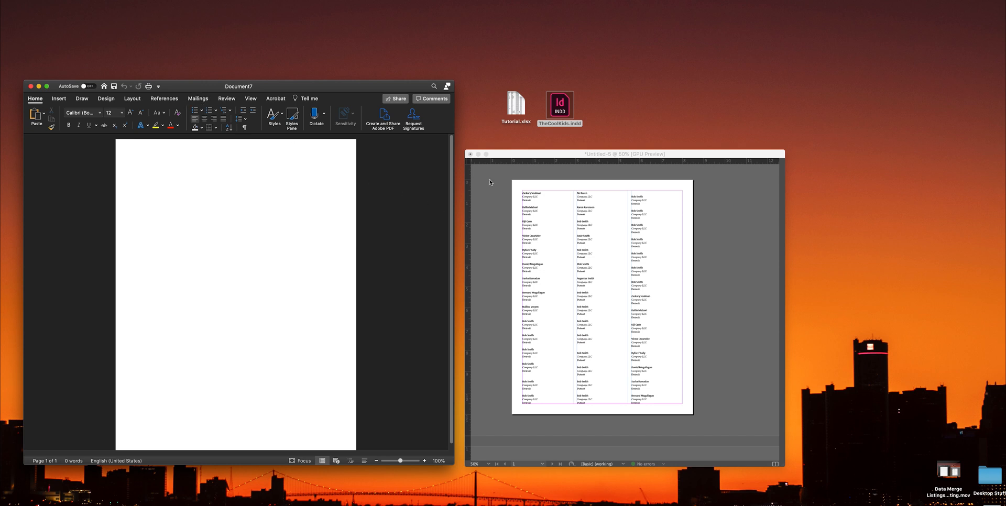
click(509, 157)
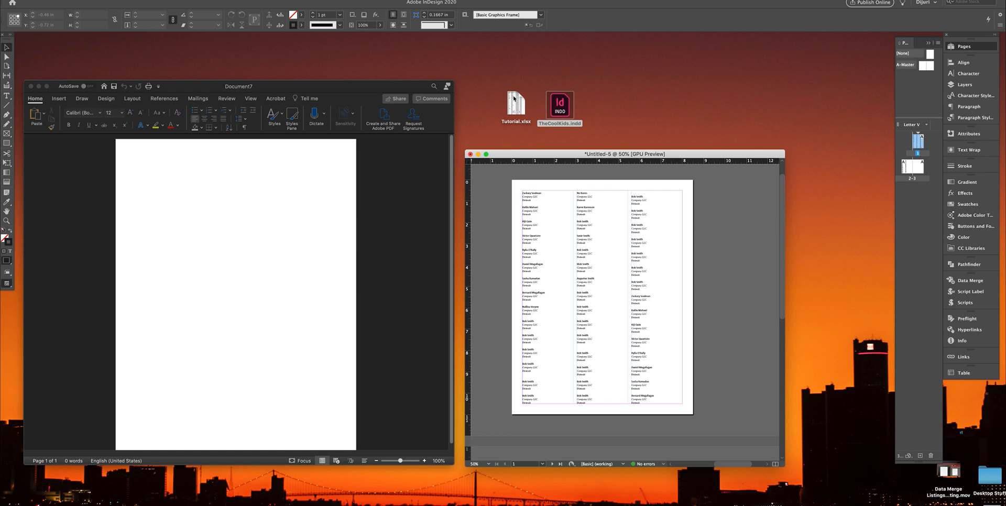
Open Tutorial.xlsx in Excel, review its column headings and all rows down to the end of the list, and close it.
click(514, 98)
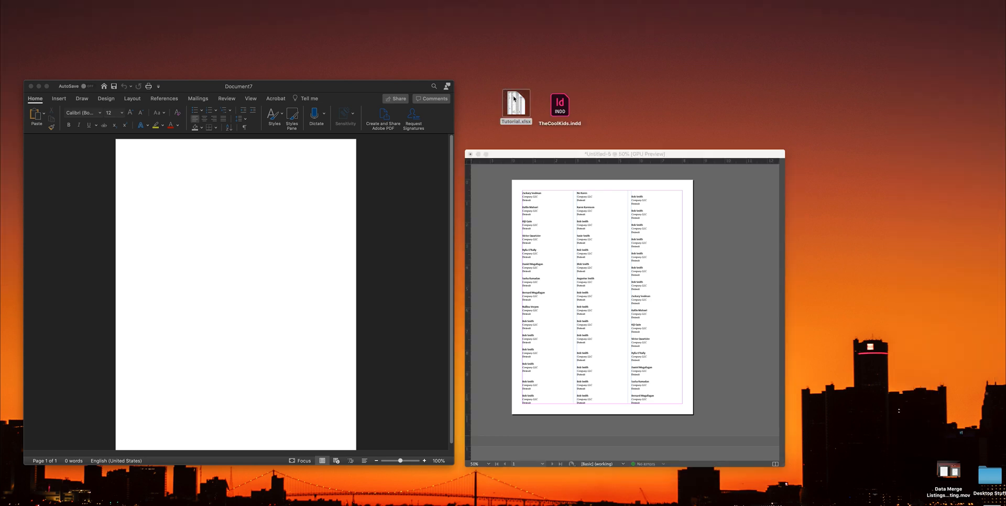
scroll(626, 331, up, 4)
drag(768, 333, 764, 225)
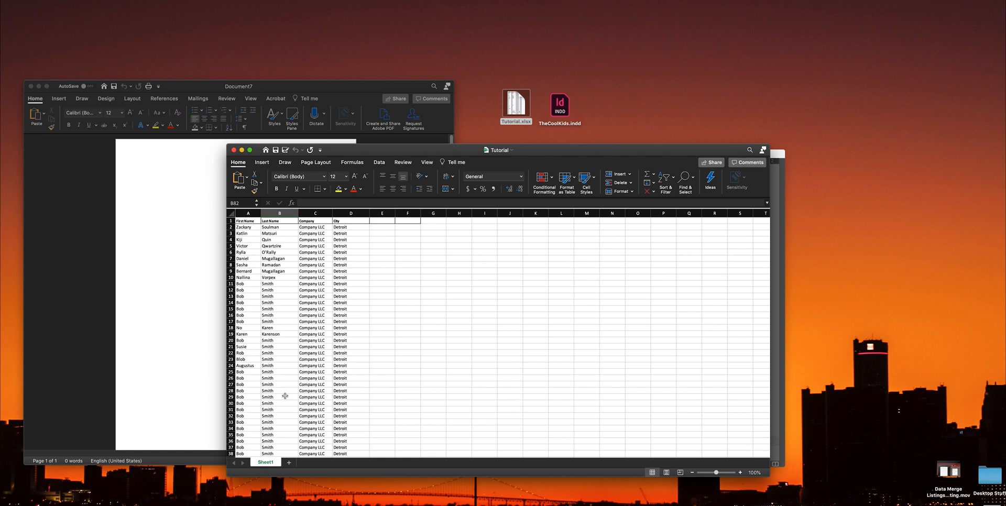
scroll(308, 348, down, 1)
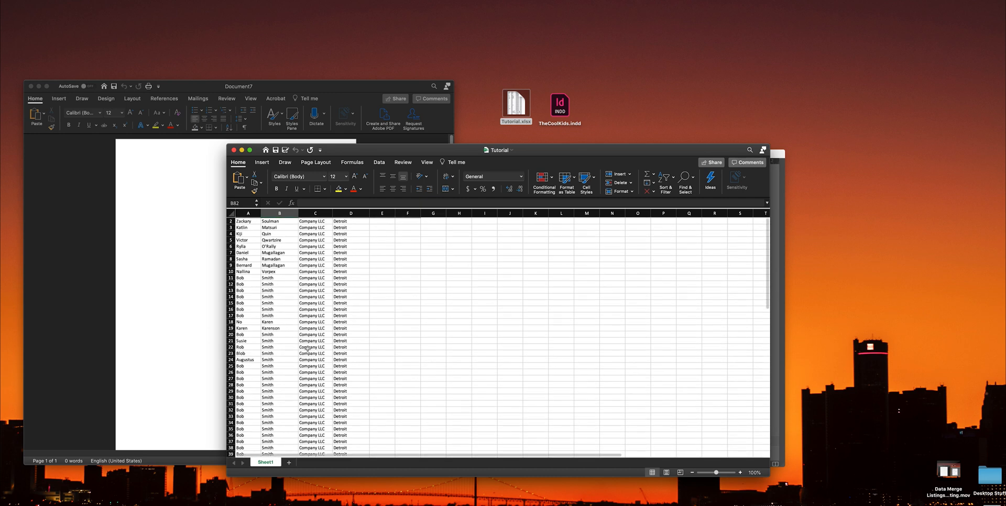
scroll(297, 319, down, 7)
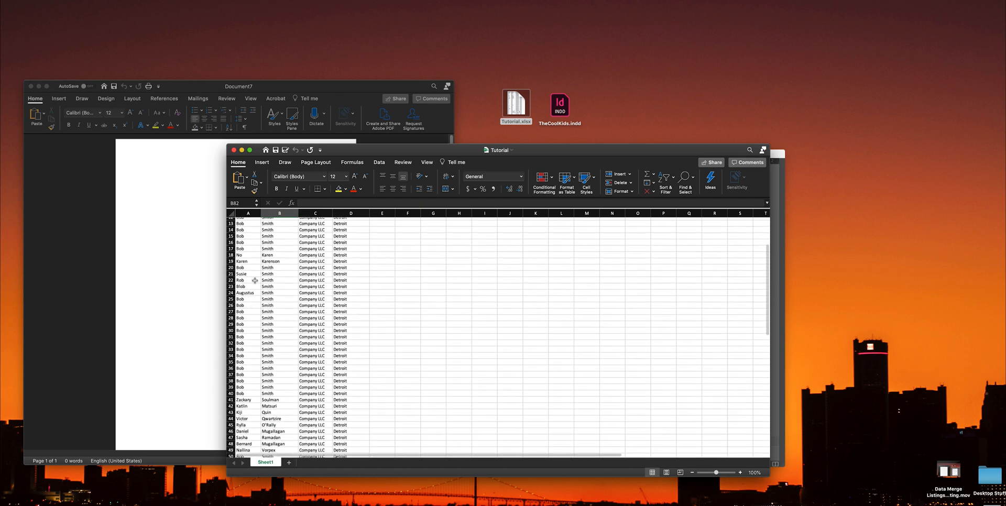
scroll(258, 293, down, 9)
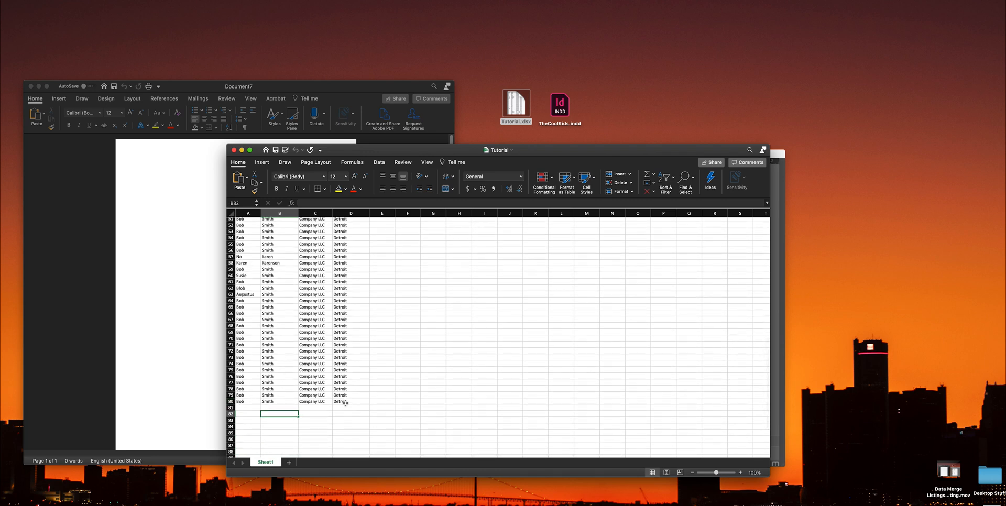
scroll(347, 398, up, 16)
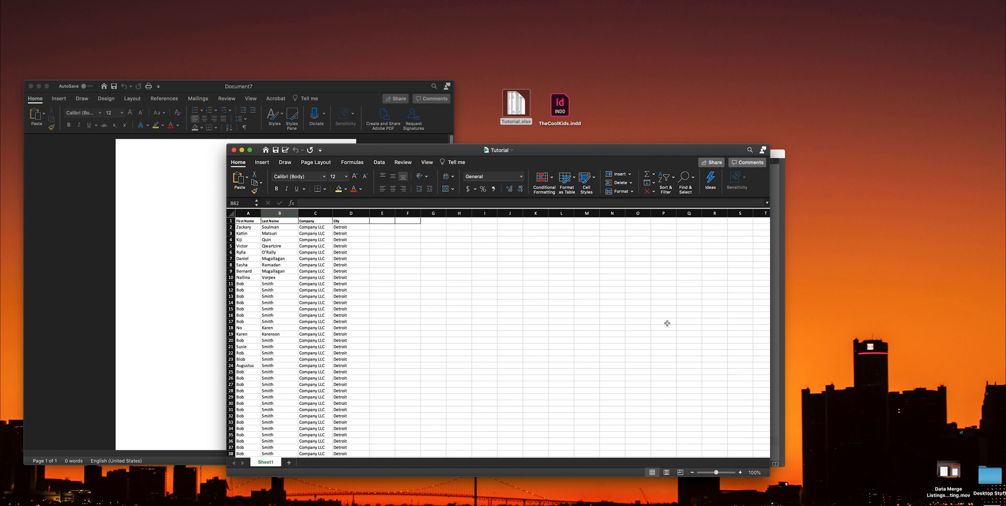
scroll(685, 414, down, 9)
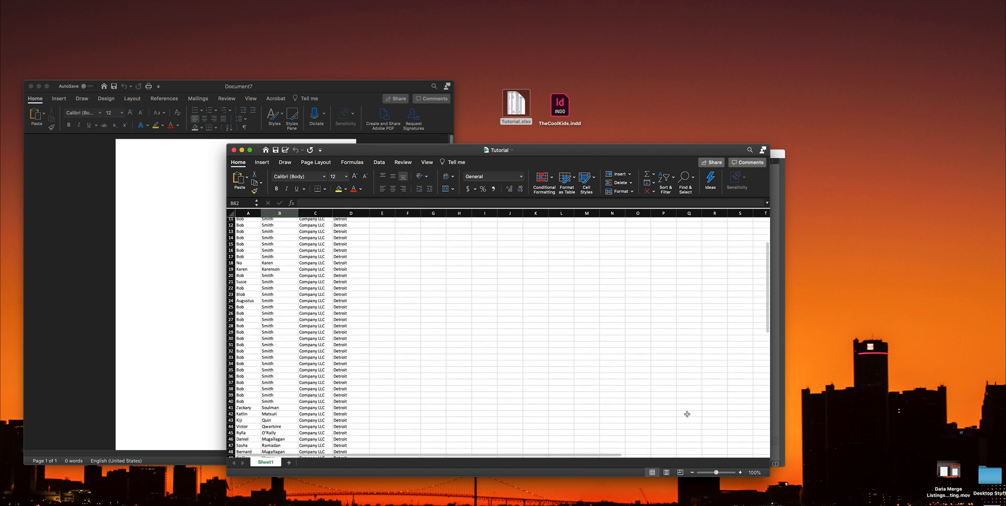
scroll(684, 413, down, 10)
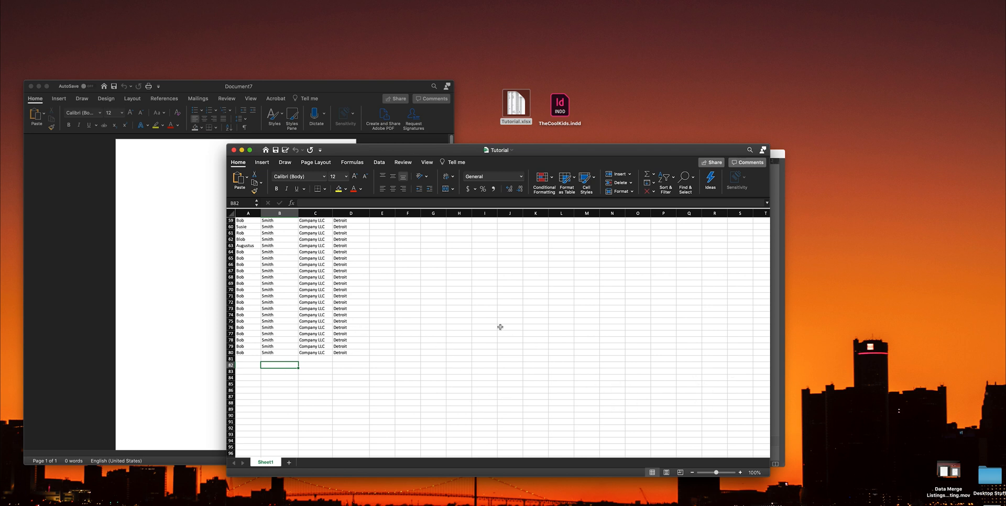
click(234, 151)
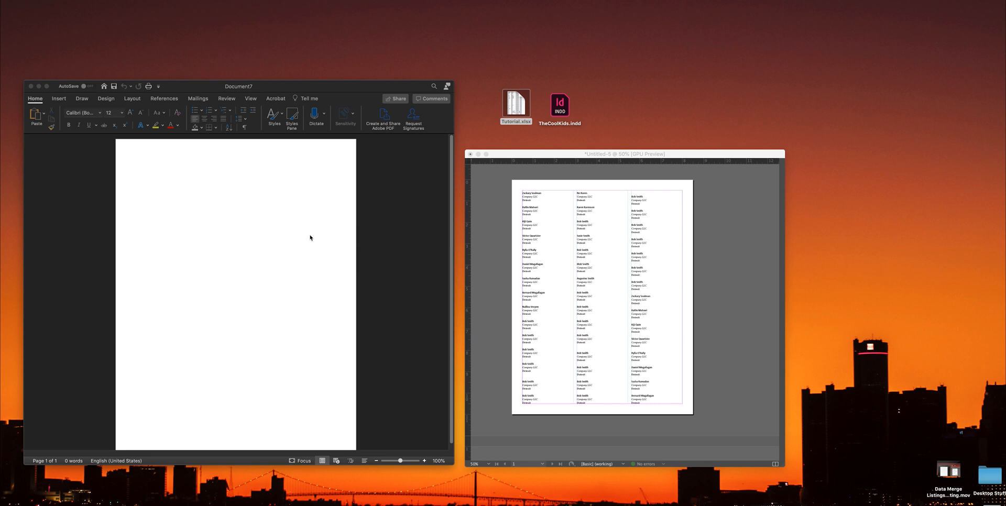
Switch to the blank Word document and start a Letters mail merge.
click(199, 103)
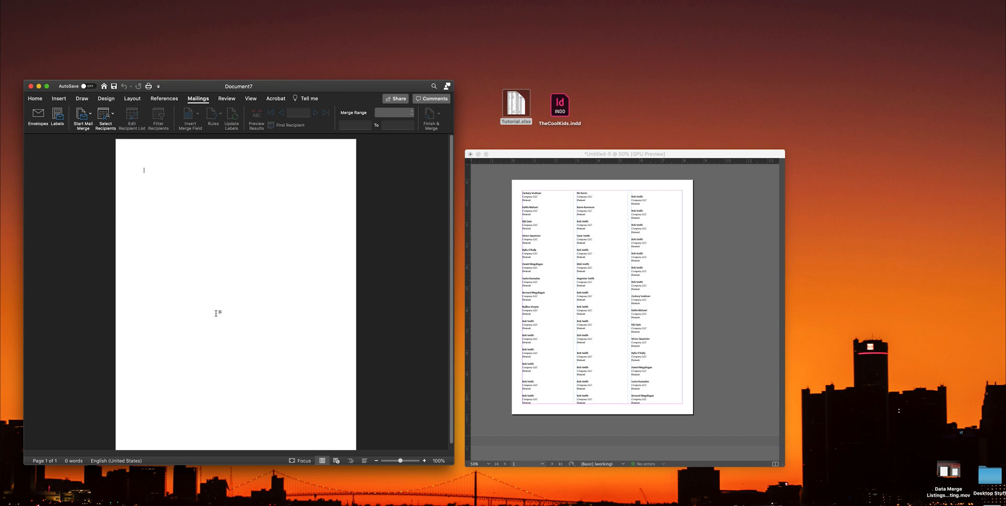
click(52, 0)
click(190, 157)
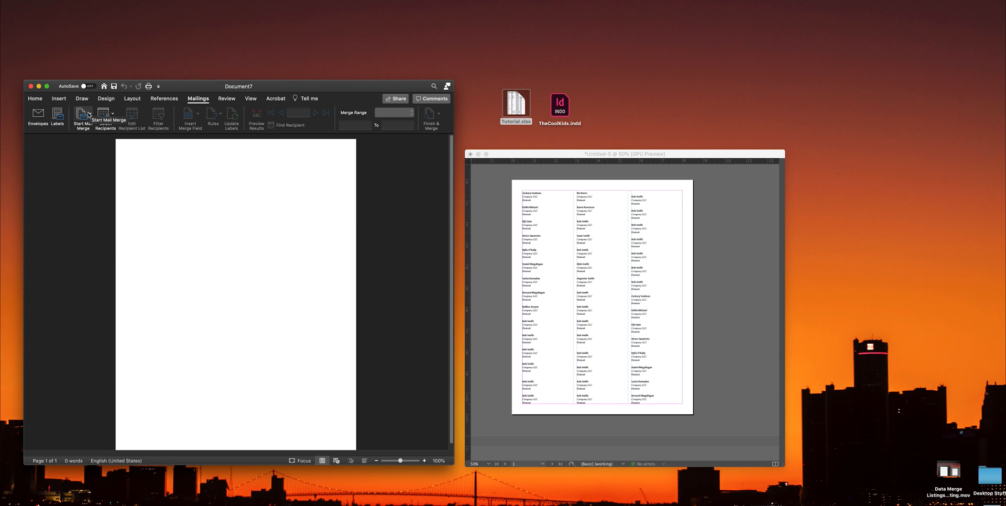
click(89, 115)
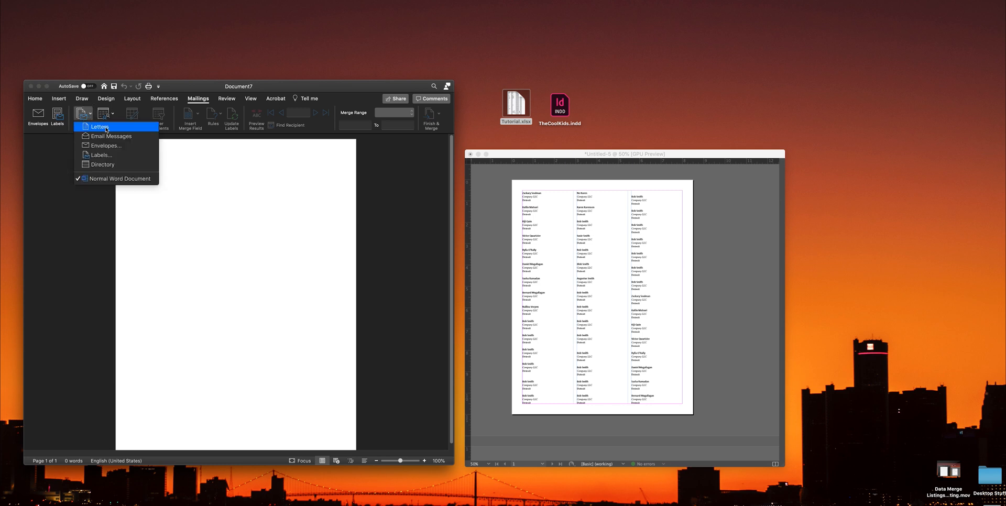
click(99, 126)
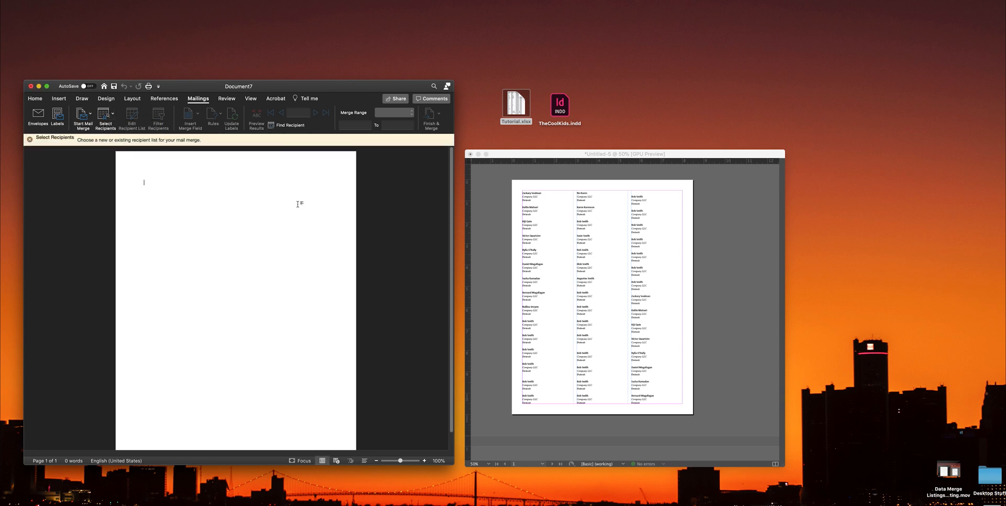
Use the existing list Tutorial.xlsx from the Desktop as the merge recipients, allowing its conversion and taking the entire Sheet1 worksheet.
click(110, 122)
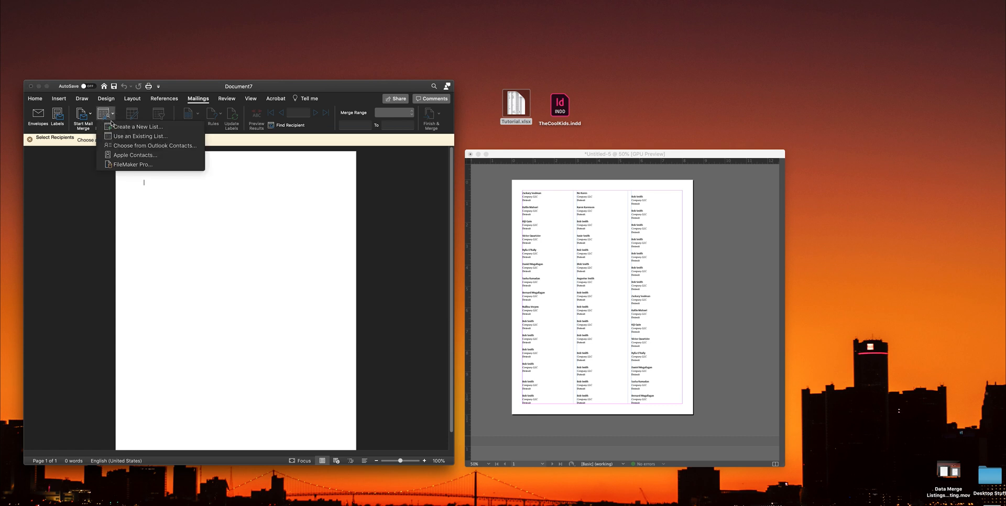
click(151, 138)
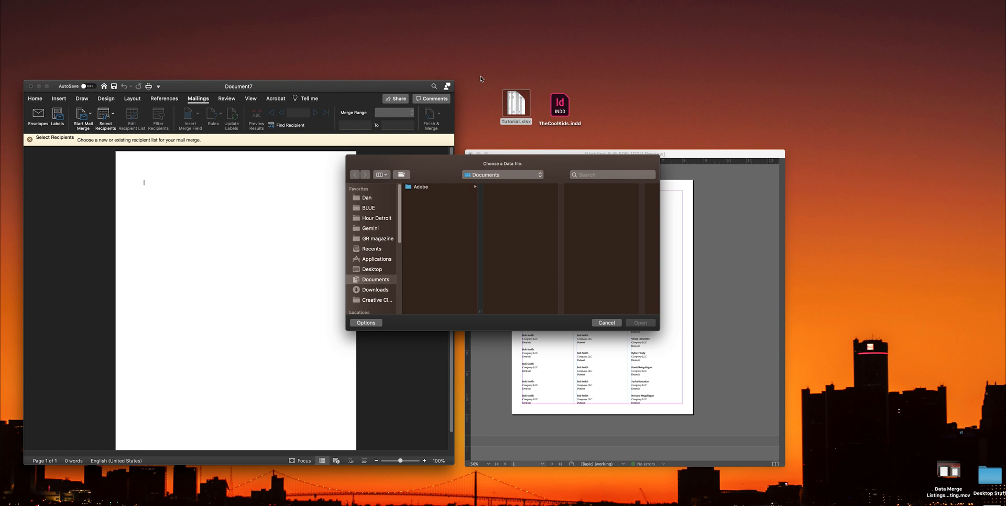
scroll(383, 248, down, 5)
scroll(382, 248, down, 1)
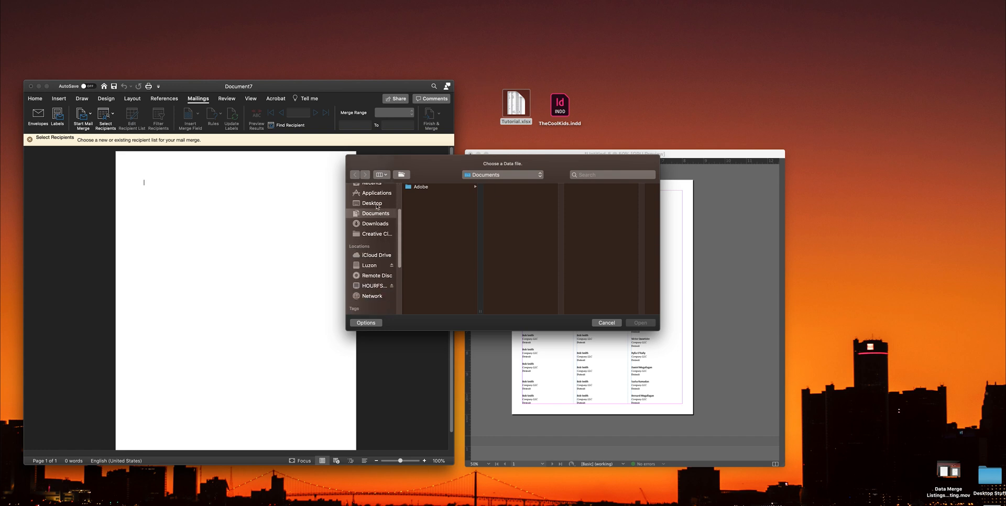
click(376, 205)
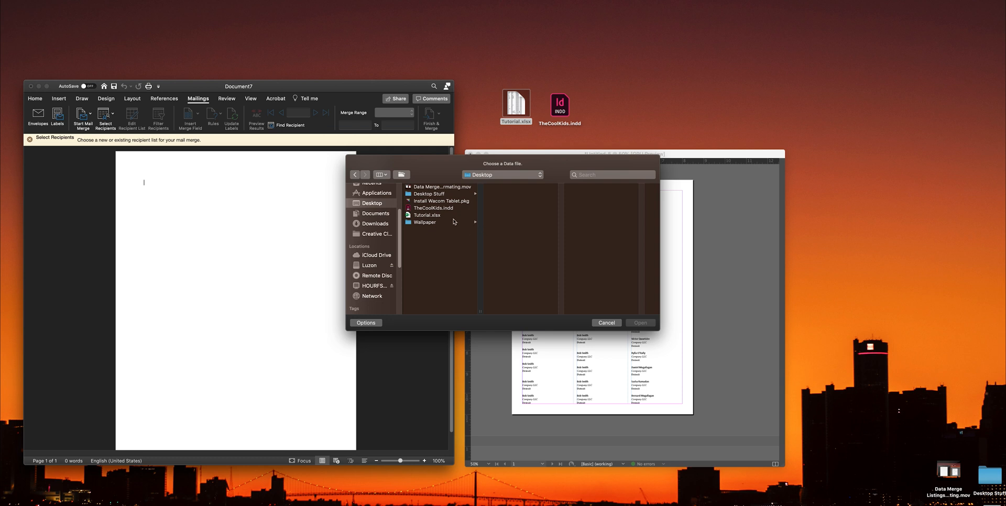
click(427, 215)
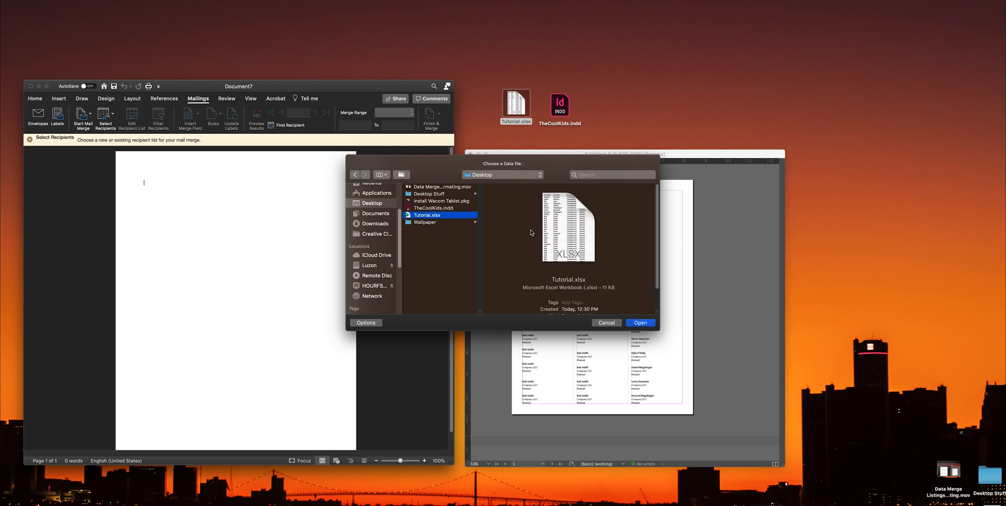
click(639, 322)
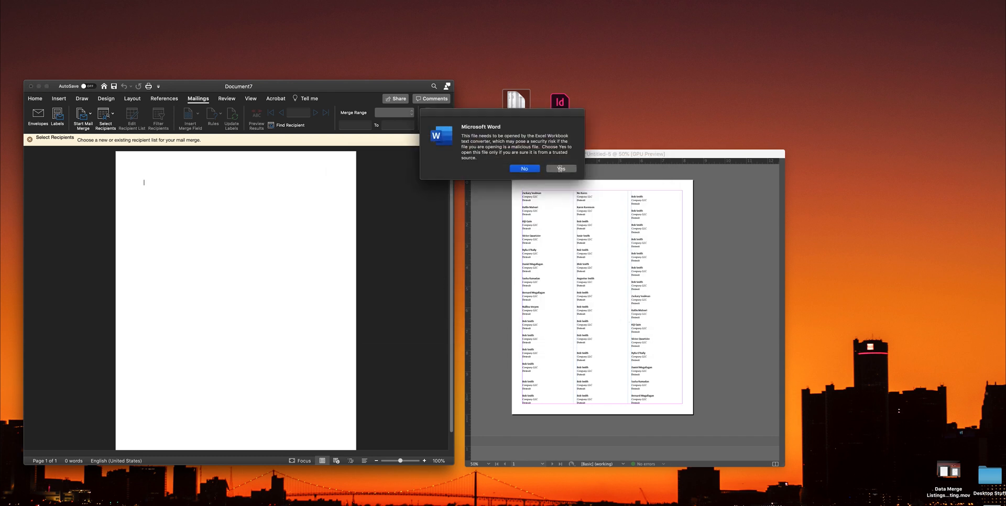
click(560, 169)
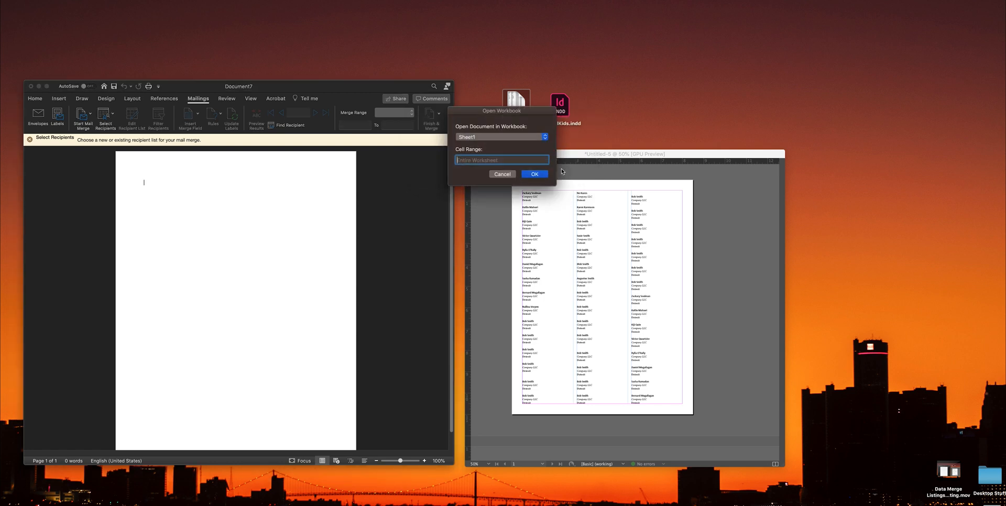
click(539, 177)
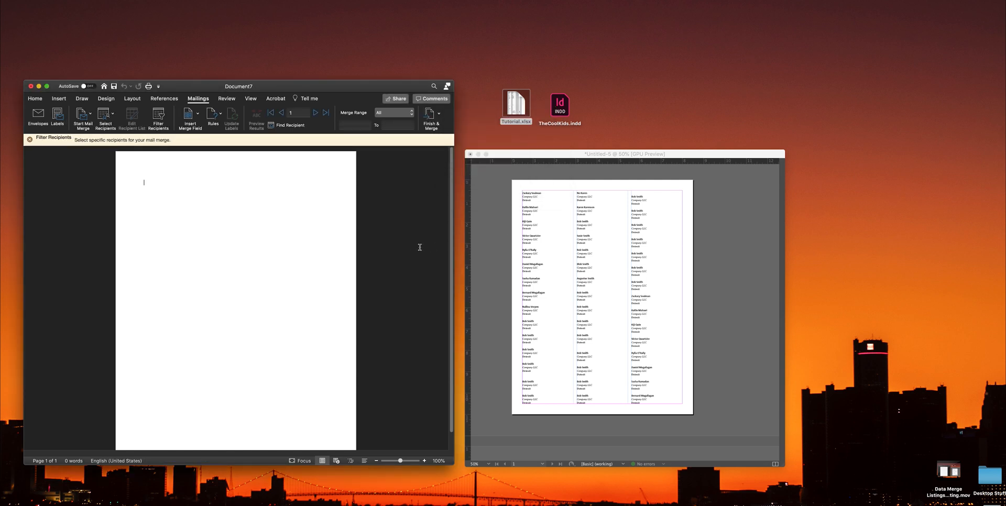
Compare the available merge fields with the column headings in a quick preview of Tutorial.xlsx.
click(197, 126)
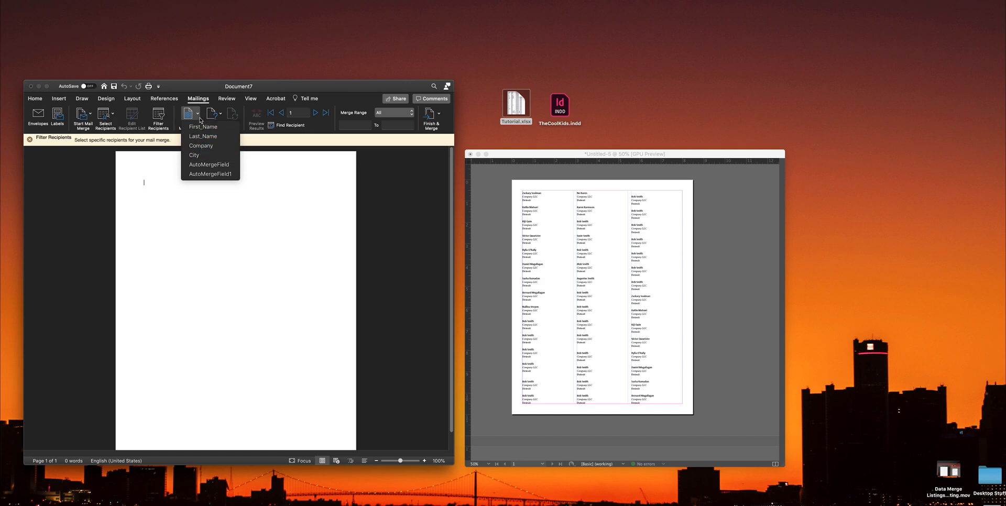
click(200, 118)
click(508, 111)
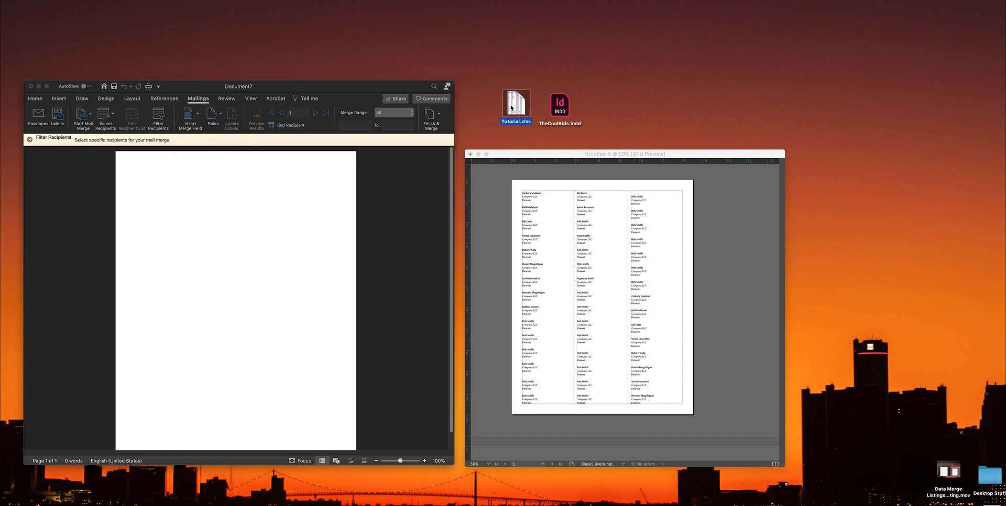
key(space)
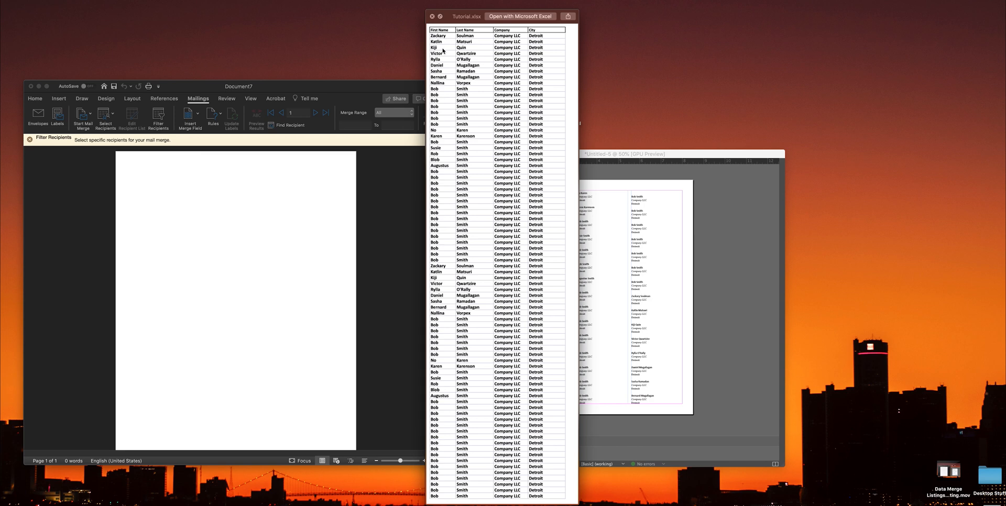
key(space)
Insert the First_Name and Last_Name merge fields on the first line, separated by a space, and start a new line.
click(176, 171)
click(198, 114)
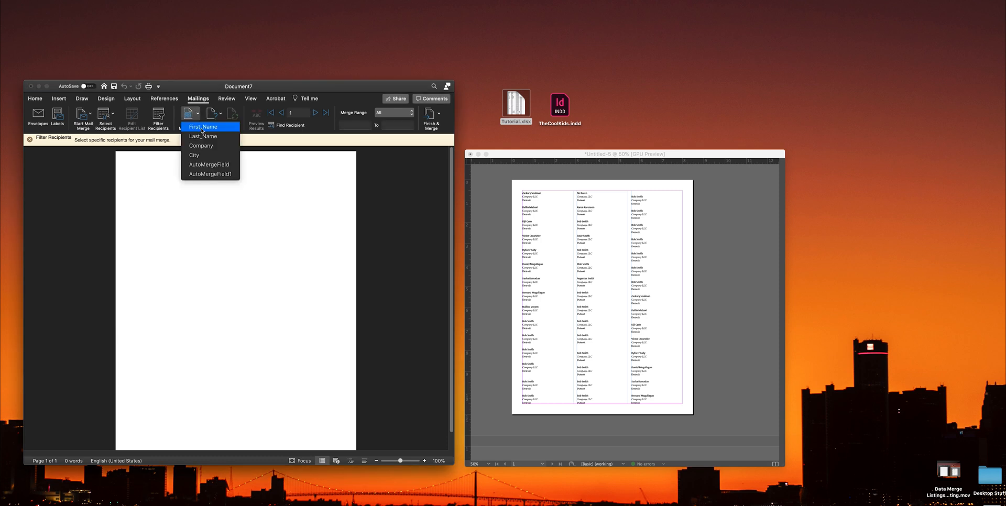
click(202, 128)
click(175, 183)
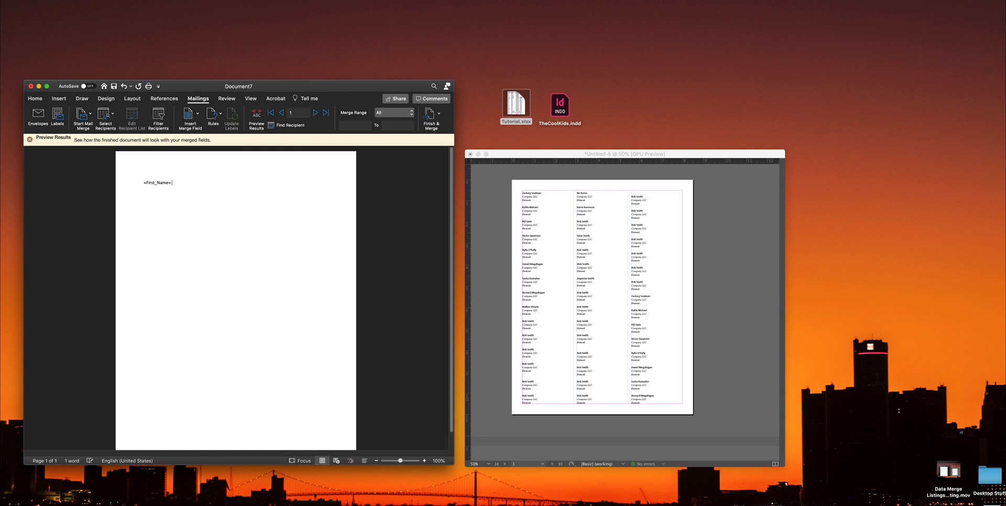
click(196, 117)
click(208, 137)
key(Return)
Insert the Company and City merge fields on separate lines below the name and start a new line.
click(197, 118)
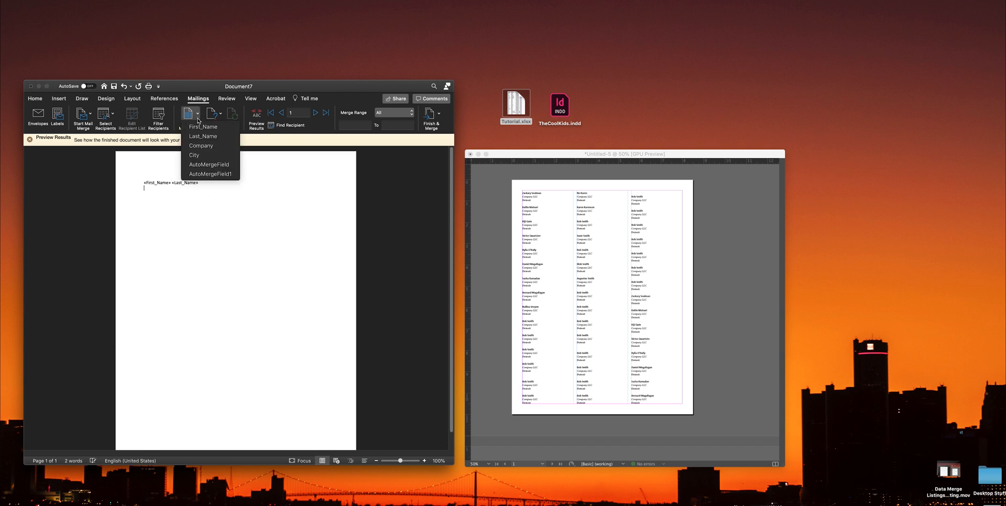
click(213, 146)
key(Return)
click(198, 113)
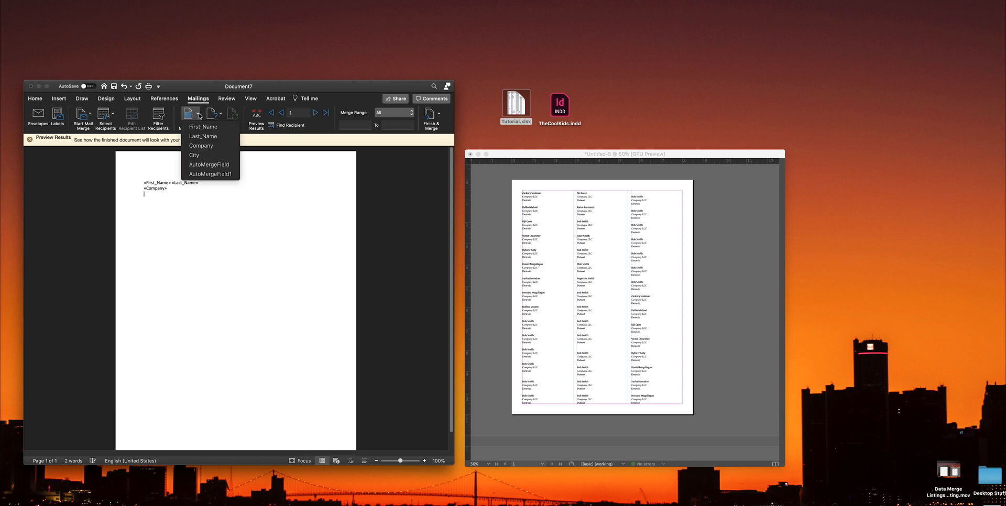
click(207, 155)
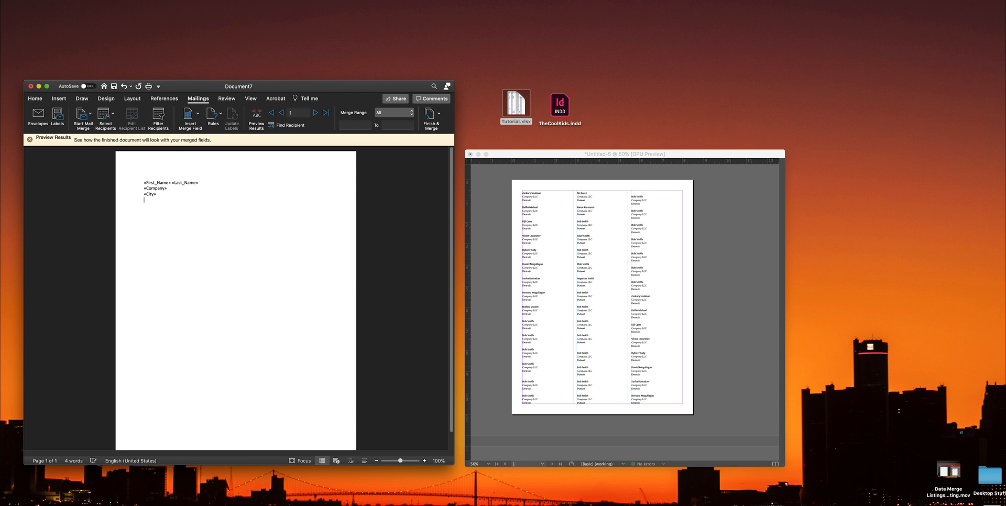
key(Return)
Insert a Next Record rule on the line below the City field.
click(219, 116)
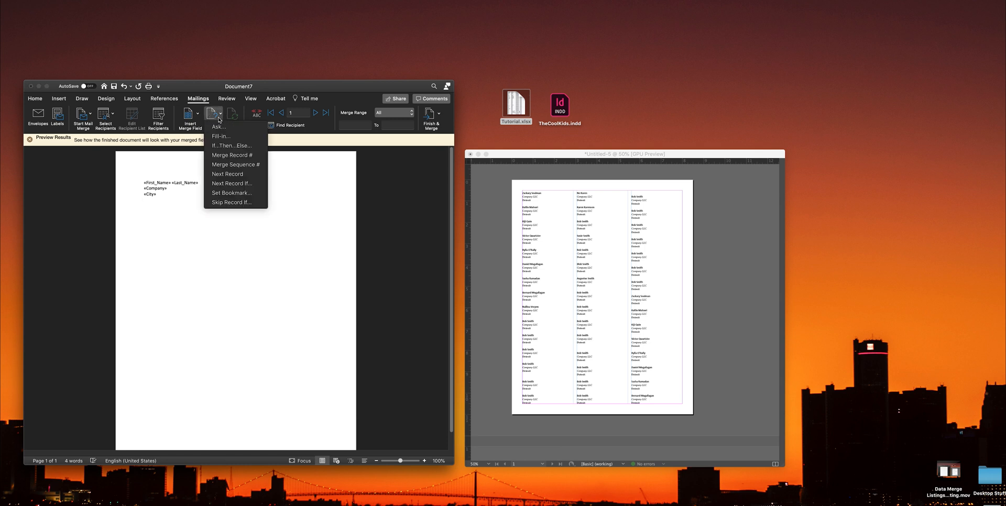
click(219, 116)
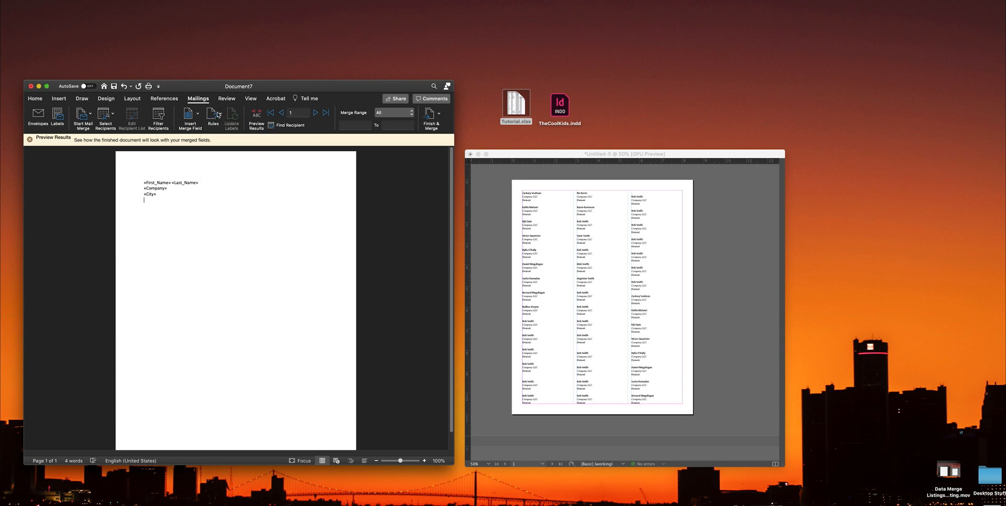
click(215, 115)
click(221, 118)
key(Return)
click(219, 120)
click(238, 178)
click(176, 200)
Format the First_Name and Last_Name fields in bold Minion Pro.
drag(200, 182, 151, 182)
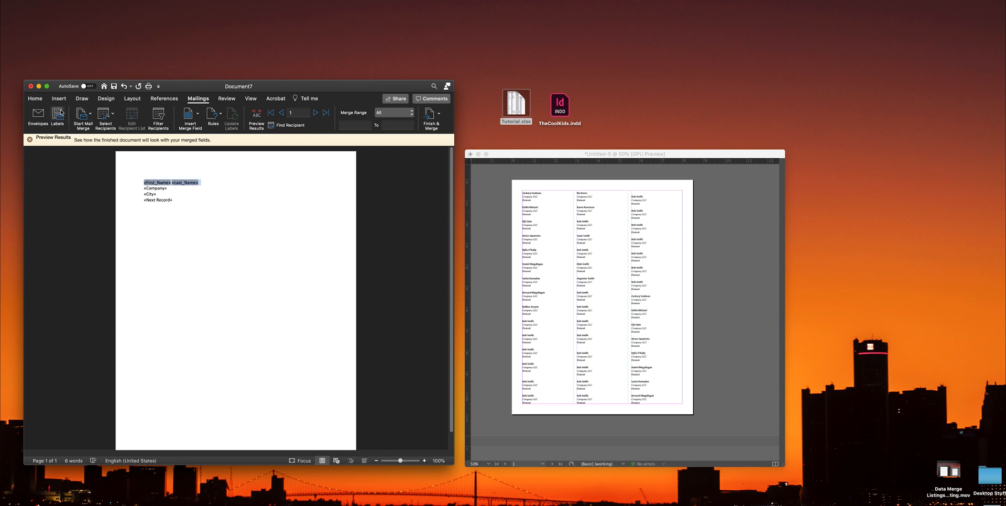
click(40, 100)
click(84, 113)
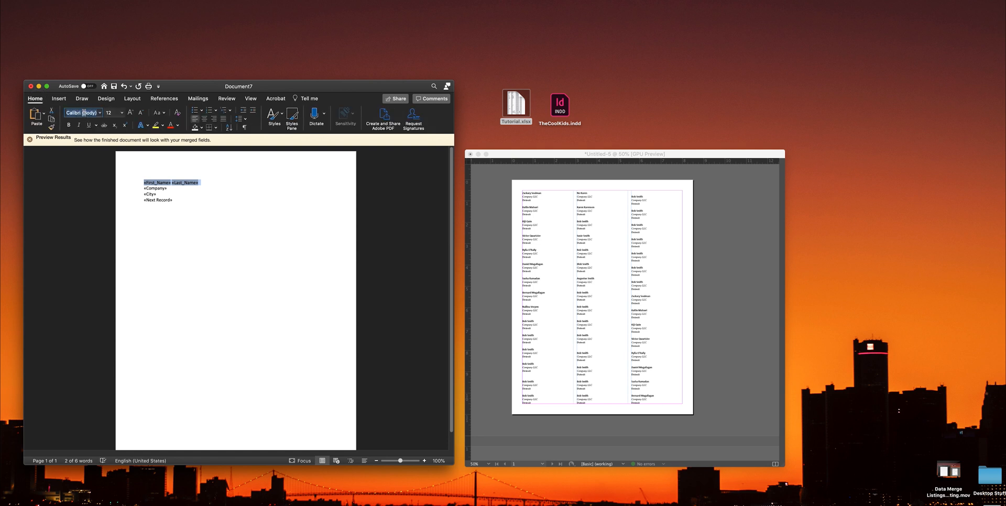
text(Minion Pro)
key(Return)
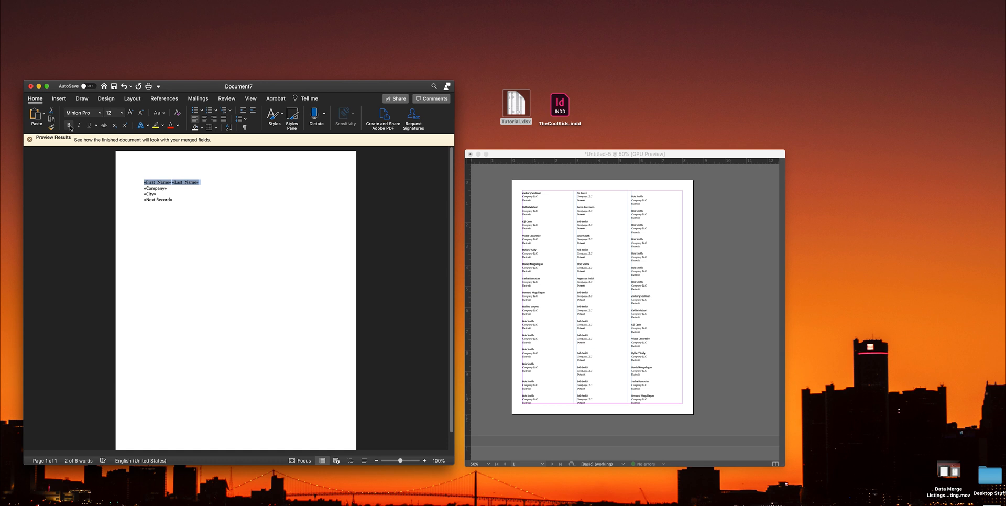
click(70, 126)
click(177, 185)
Format the Company field in italic Minion Pro.
drag(169, 188, 144, 187)
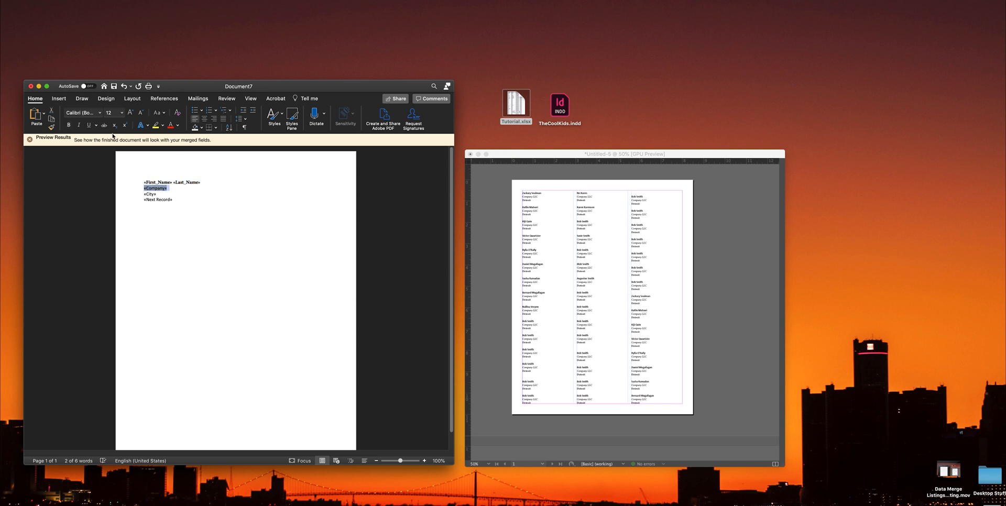
click(82, 112)
text(Minion Pro)
key(Return)
click(78, 125)
Set the font of the City field and the Next Record rule to Minion Pro.
drag(158, 194, 144, 193)
click(84, 113)
text(Min)
key(Return)
click(173, 198)
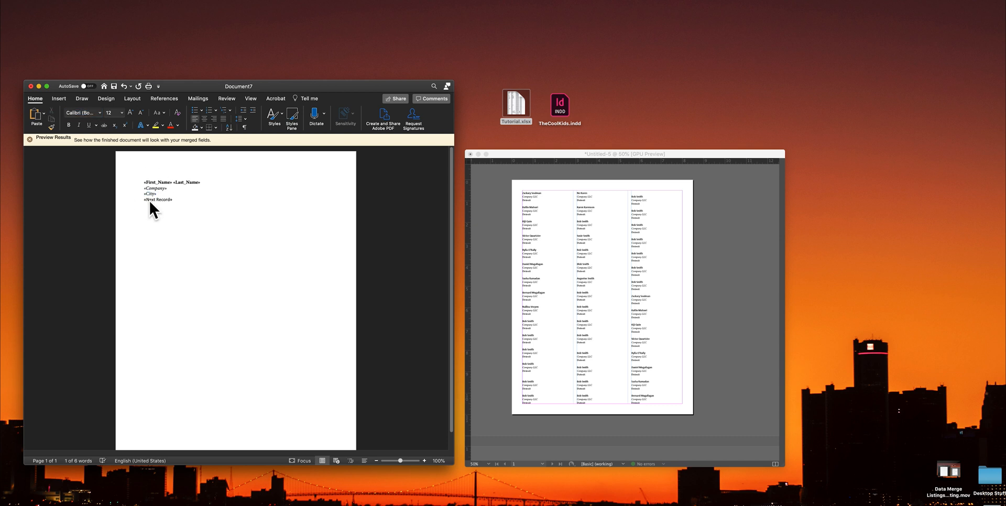
drag(173, 199, 139, 199)
click(87, 111)
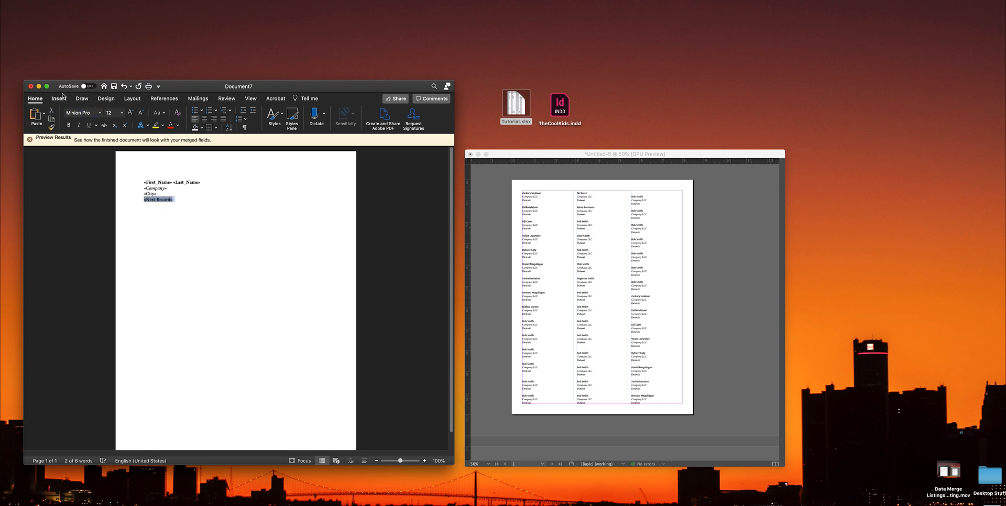
click(198, 200)
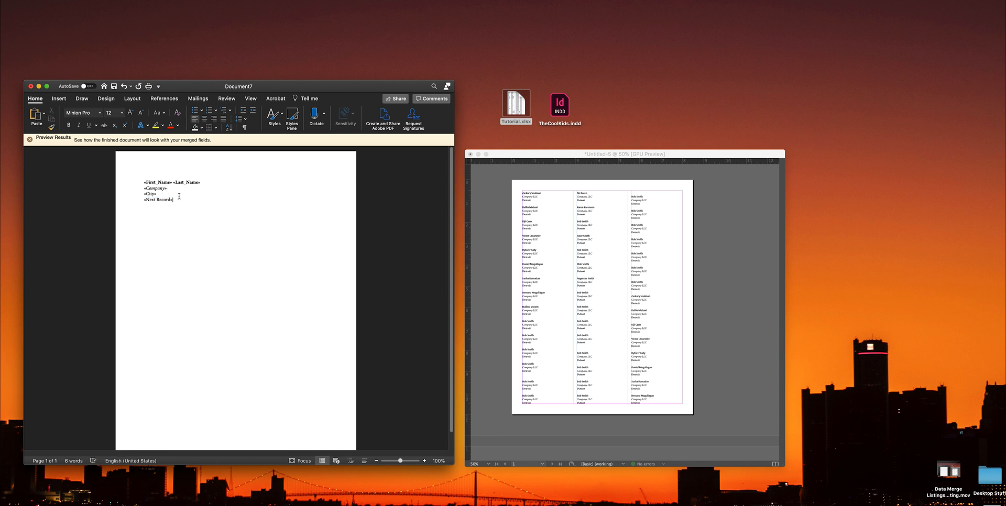
Preview the merge results and compare the first record with a quick preview of Tutorial.xlsx.
click(198, 99)
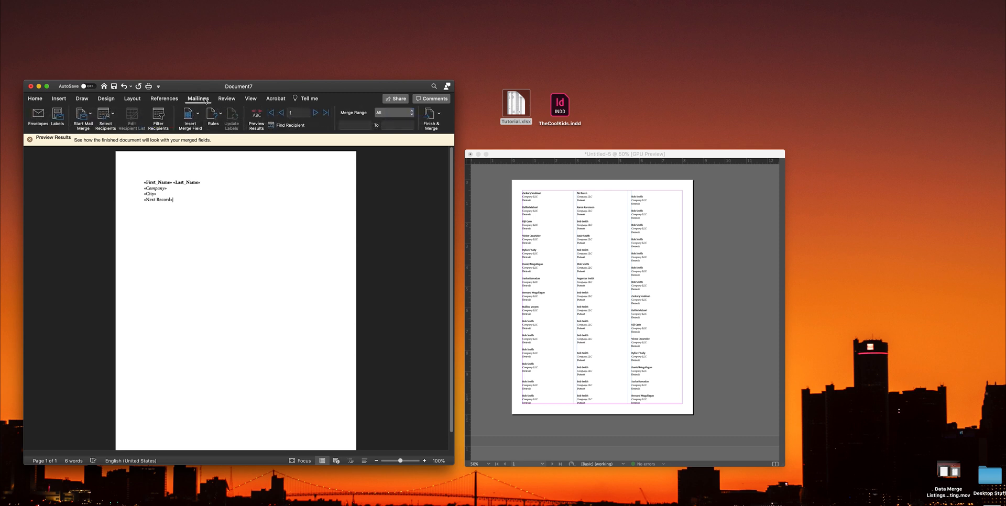
click(256, 116)
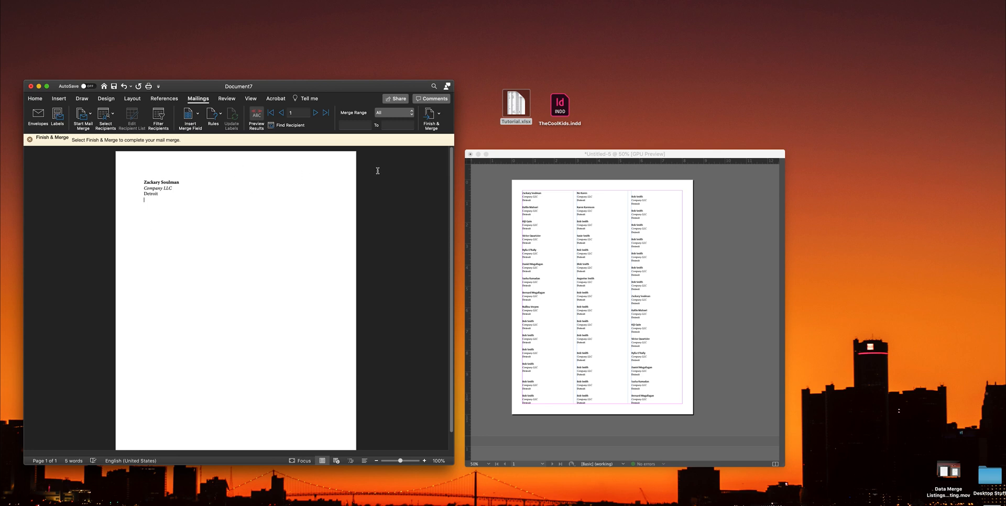
click(530, 111)
key(space)
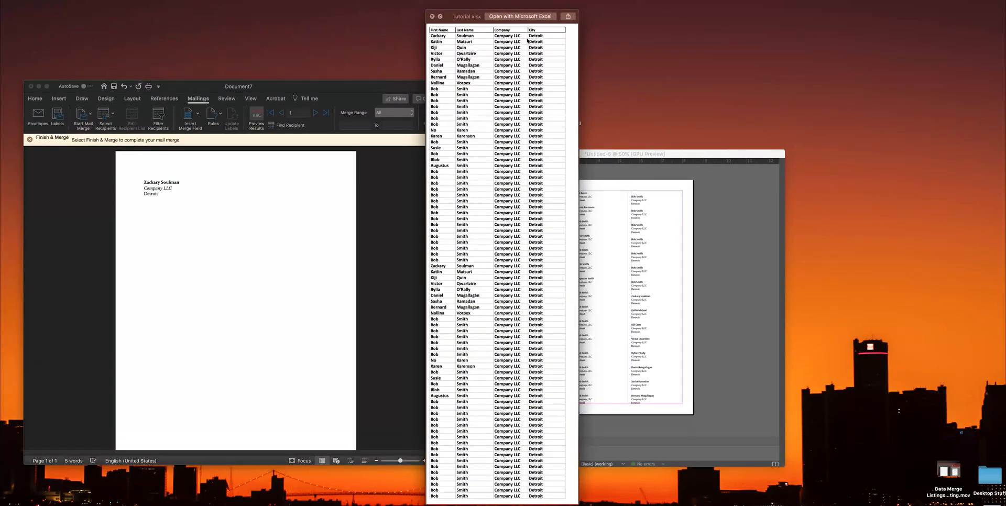
click(305, 87)
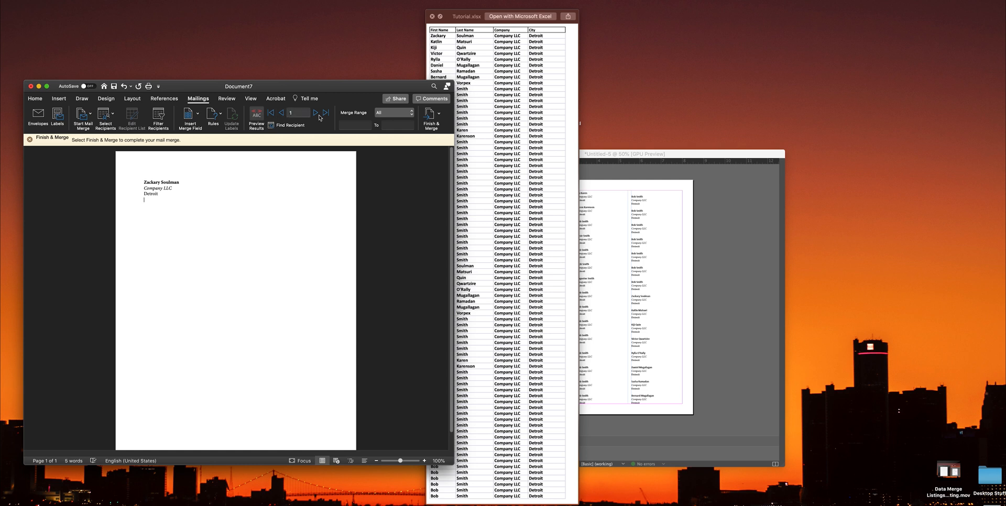
Step forward through several merged records, jump to the last one, and return to the first.
click(317, 114)
click(318, 114)
click(318, 113)
click(318, 114)
click(318, 114)
click(318, 114)
click(326, 113)
click(272, 113)
Close the quick preview of Tutorial.xlsx and switch the Word document back from merge results to the field codes.
click(462, 43)
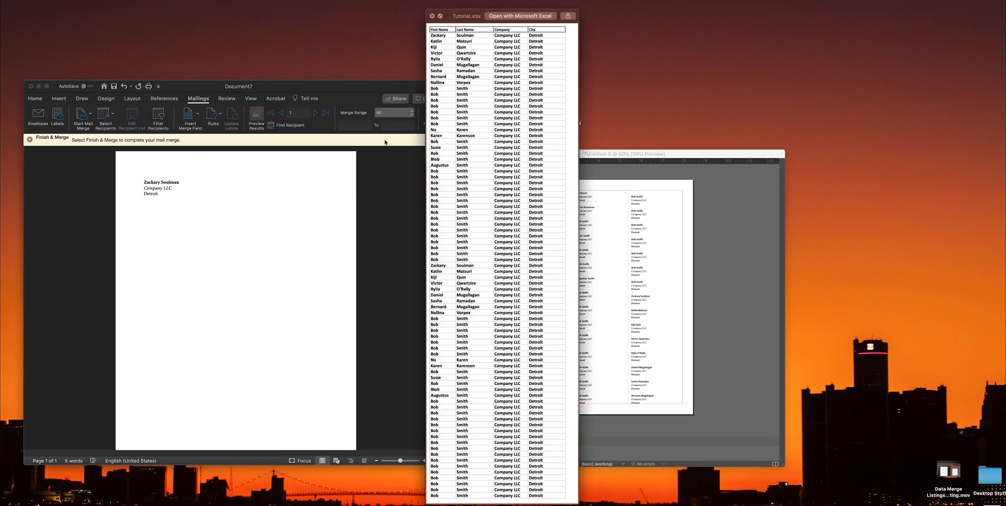
key(space)
click(170, 202)
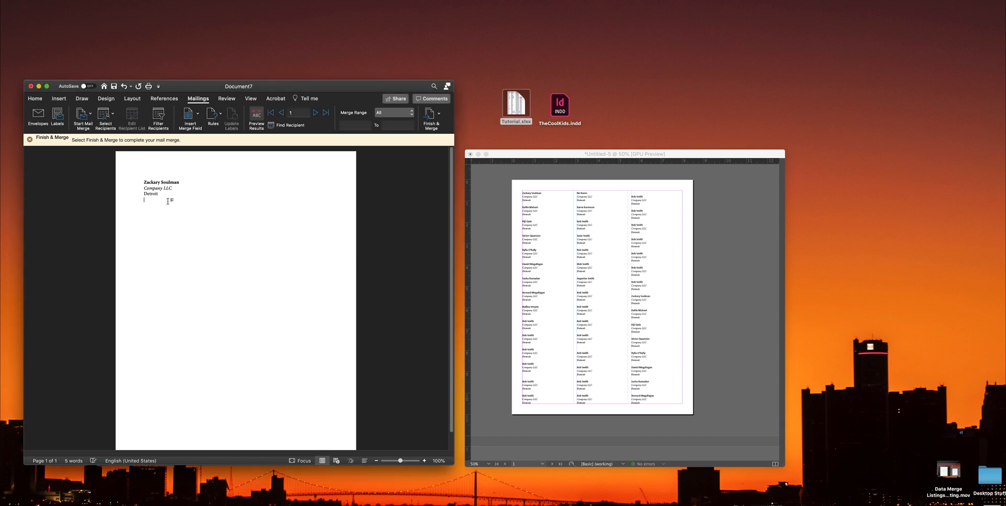
click(257, 116)
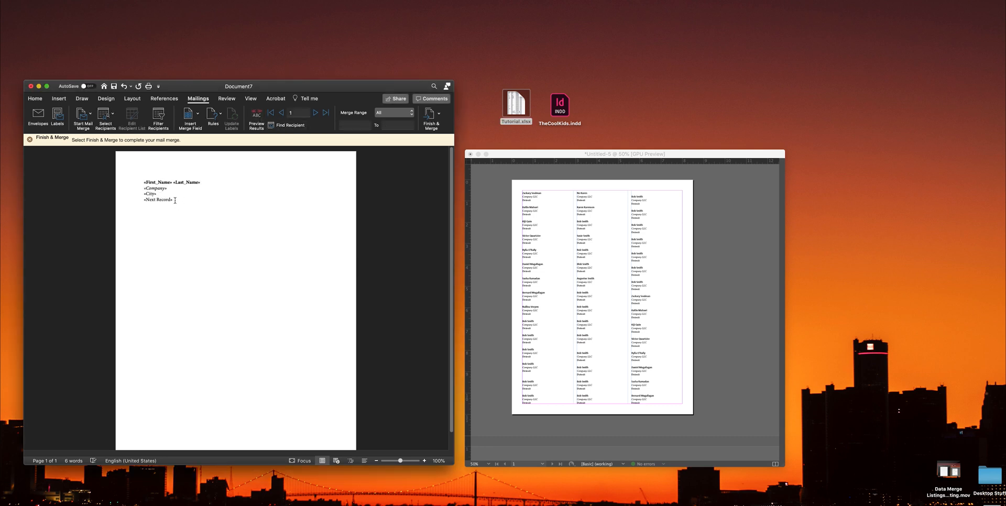
Copy the four-line merge block and paste it repeatedly below itself until the page holds eleven blocks.
drag(174, 201, 139, 176)
key(super+c)
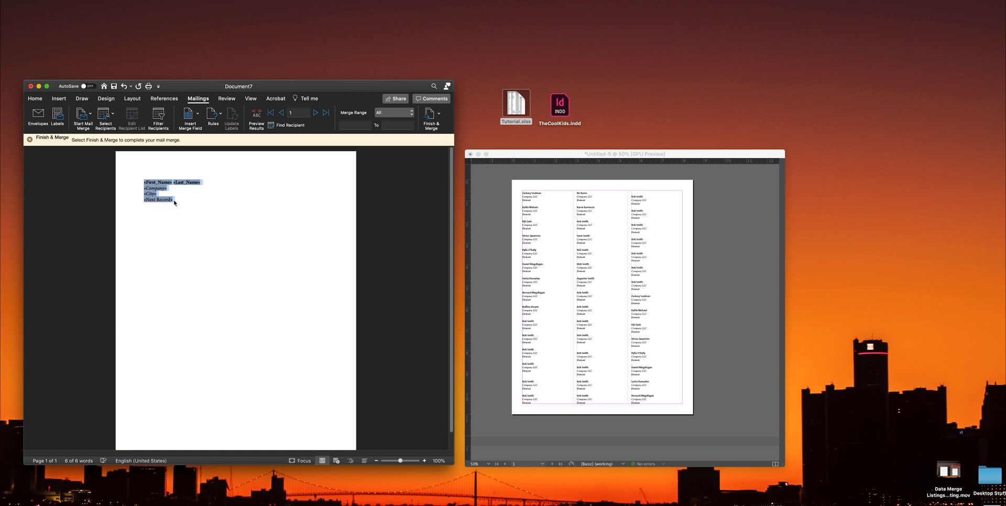
click(175, 203)
key(Return)
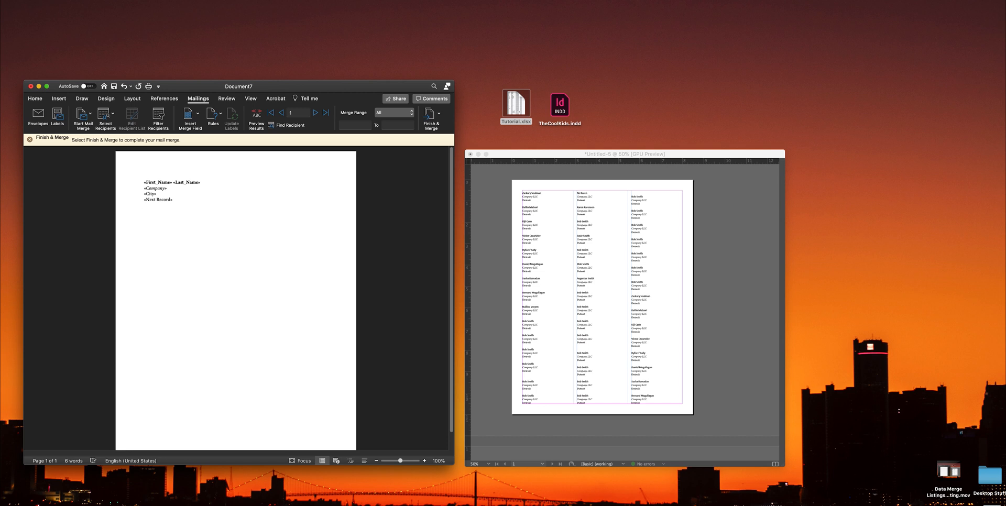
key(super+v)
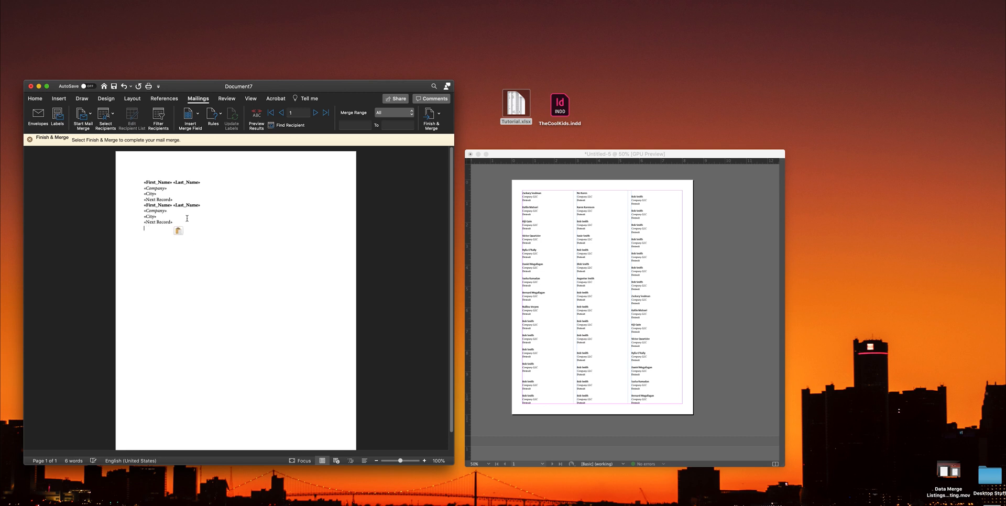
key(super+v)
key(super+v)
key(super+v)
key(super+v)
key(super+v)
key(super+v)
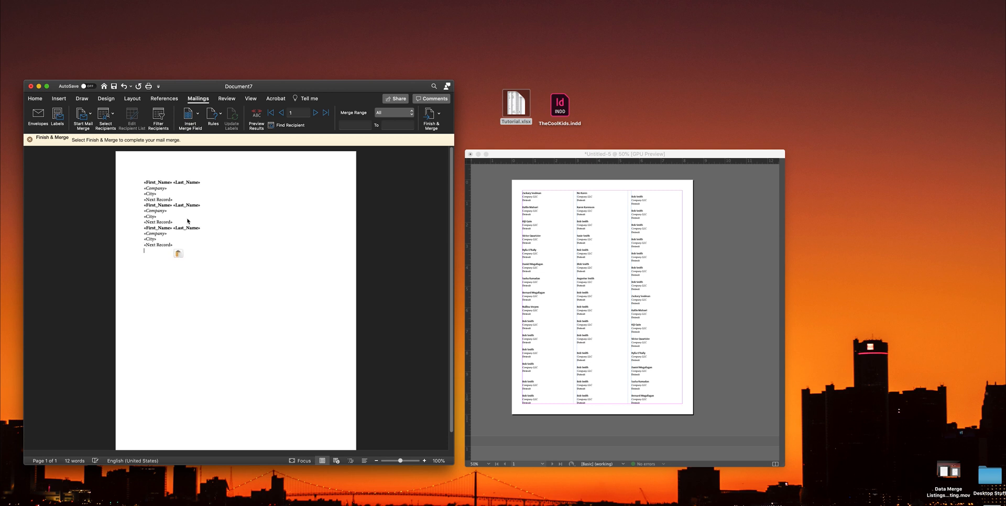
key(super+v)
key(super+v)
key(super+v)
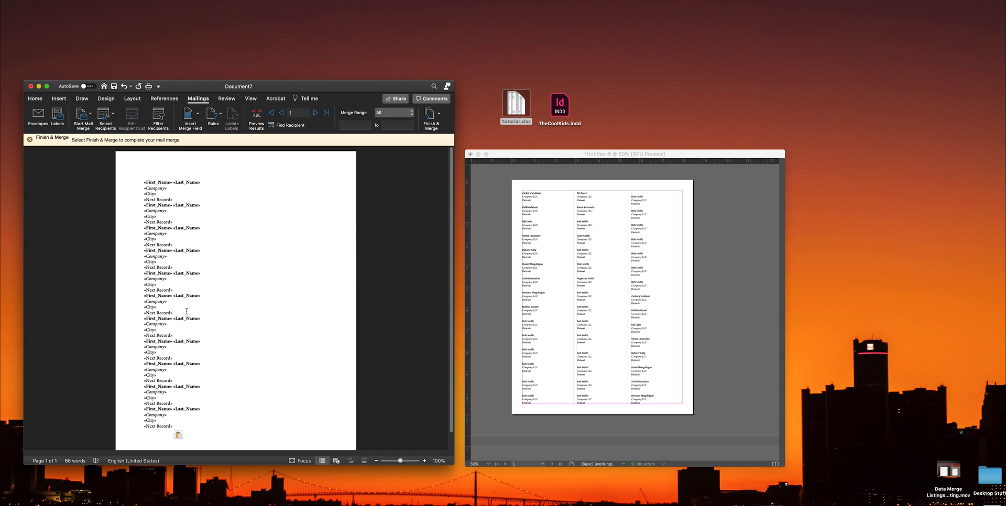
Preview the merge results for the full page of blocks and switch back to the field codes.
scroll(177, 252, down, 1)
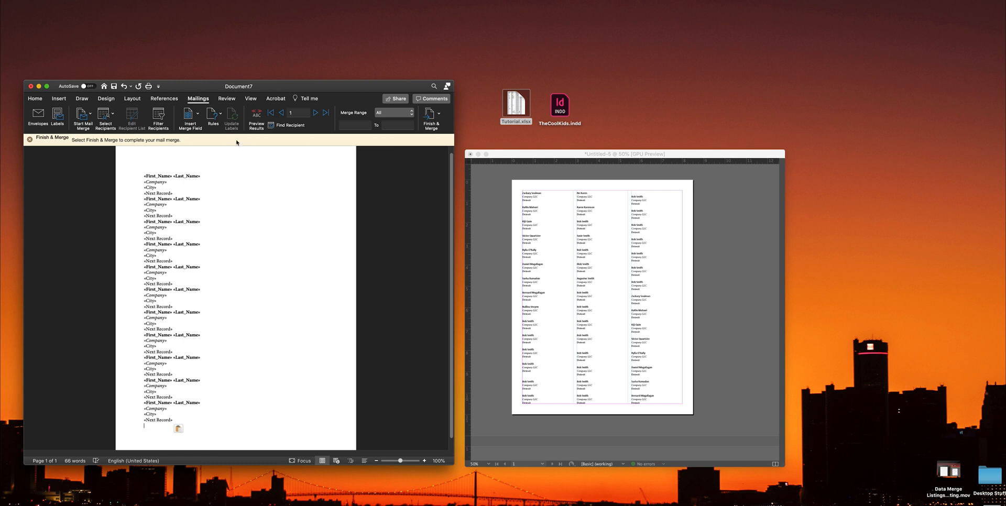
click(257, 118)
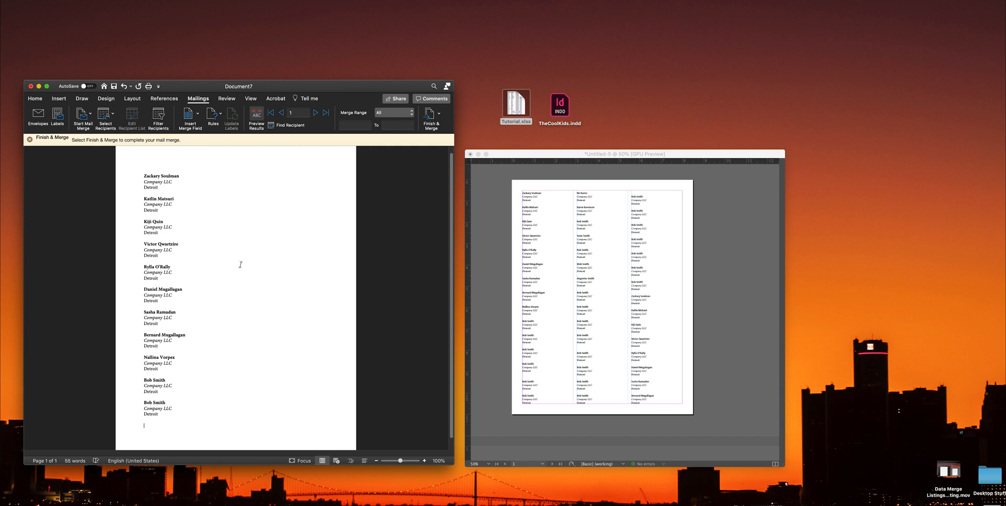
click(257, 116)
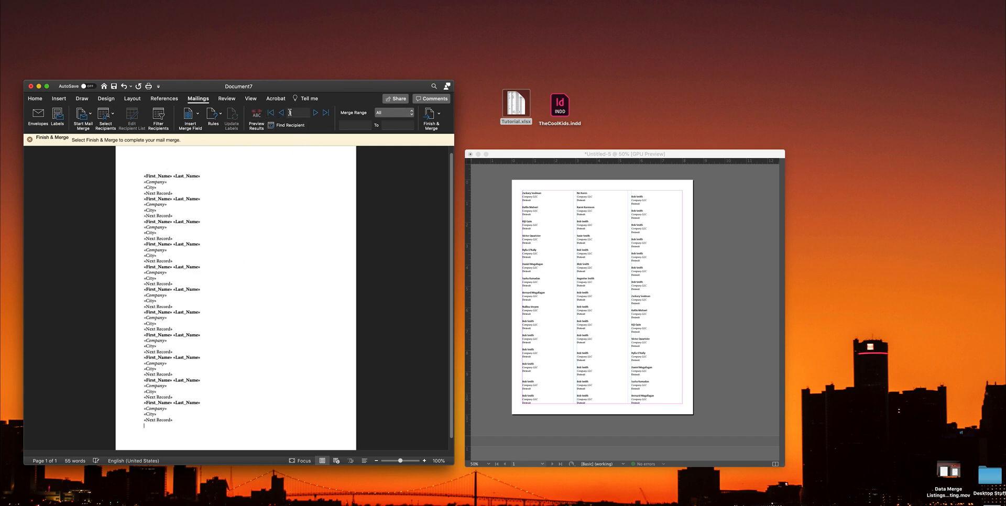
Finish the merge of all records as individual documents and place the resulting document's window beside the template.
click(437, 120)
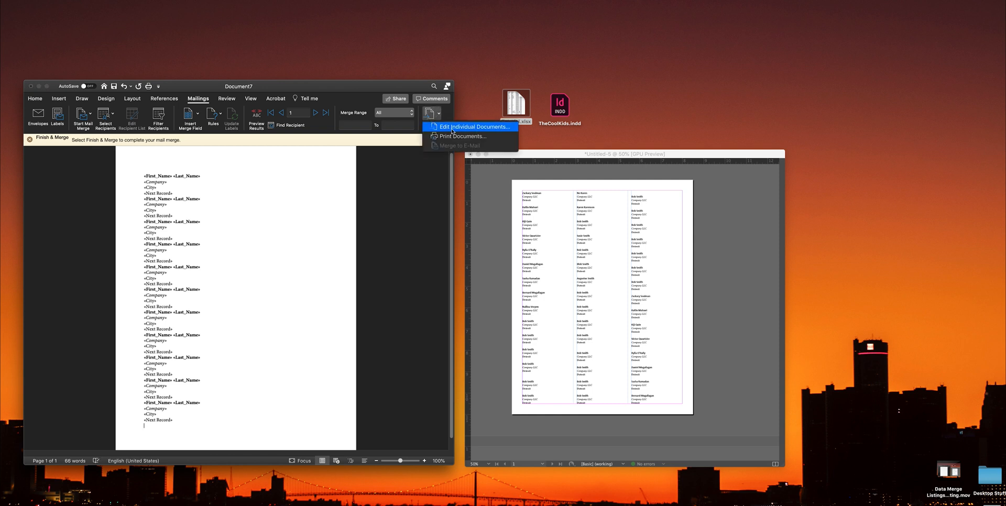
click(451, 130)
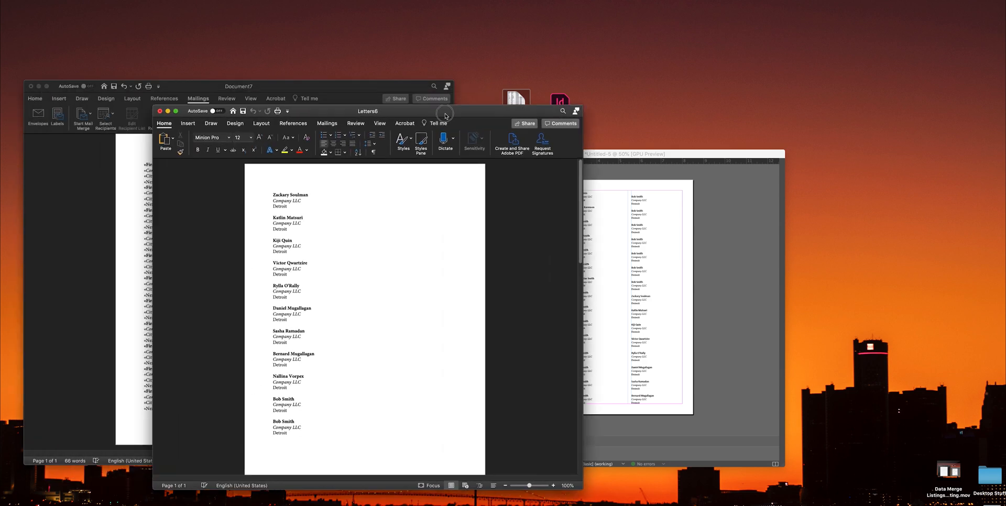
drag(425, 103, 740, 85)
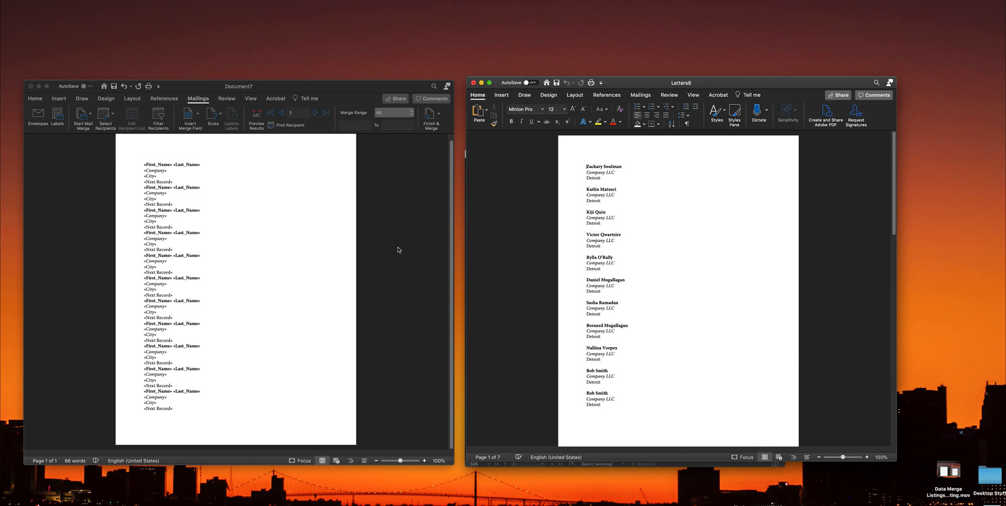
Save the merge template with the field codes on the Desktop as a Word document named DataEntry.
click(190, 195)
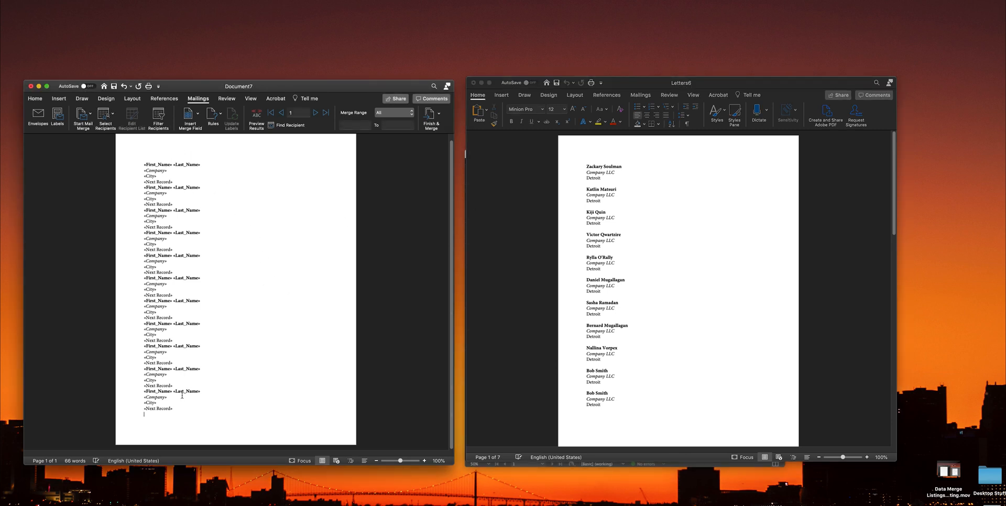
click(547, 258)
click(234, 266)
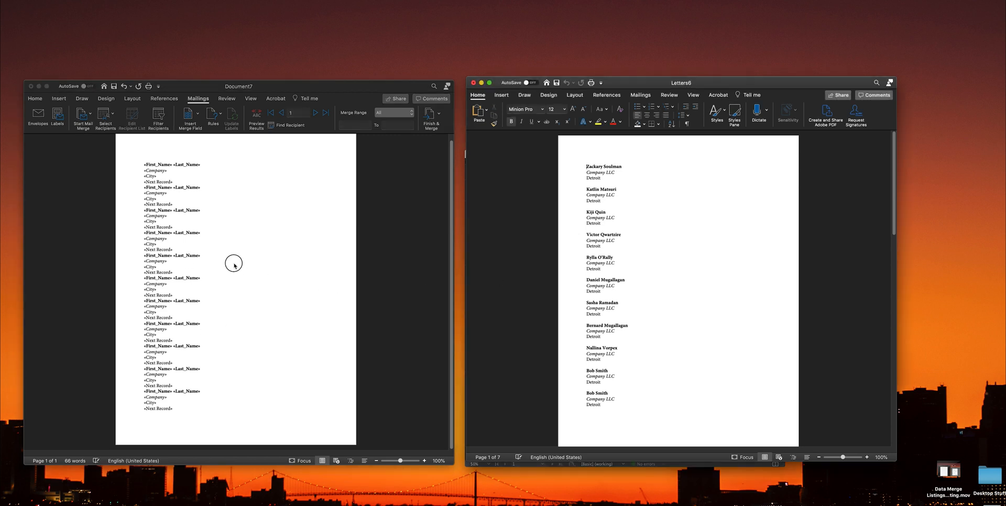
click(48, 1)
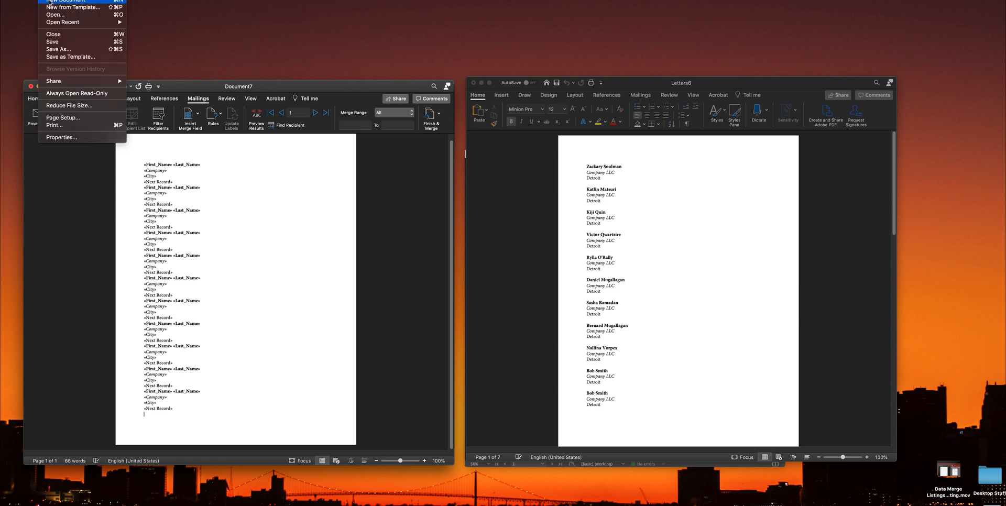
click(62, 50)
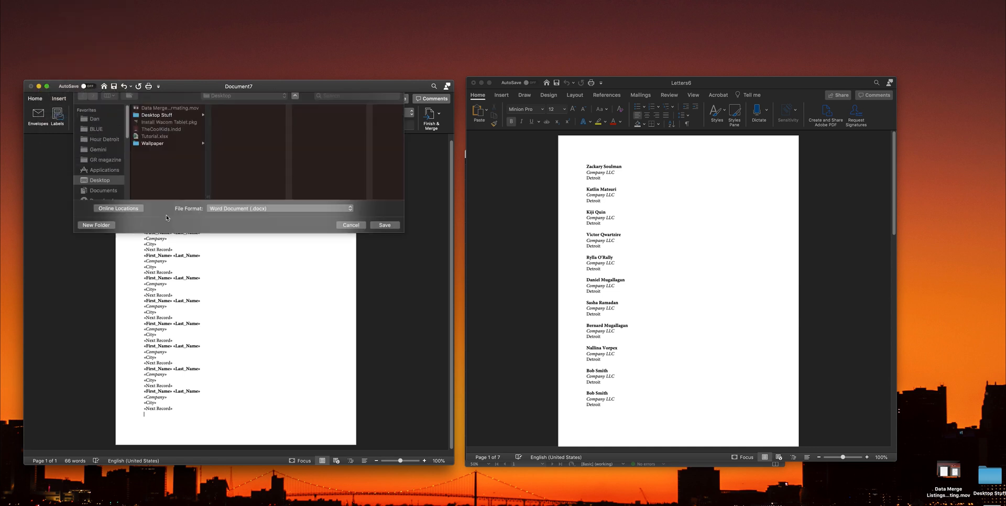
text(DataEntry)
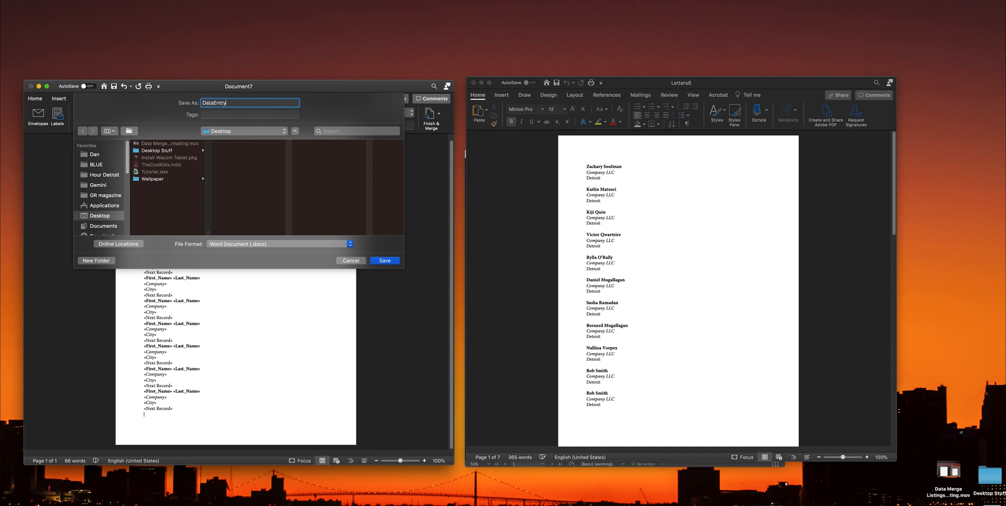
click(385, 261)
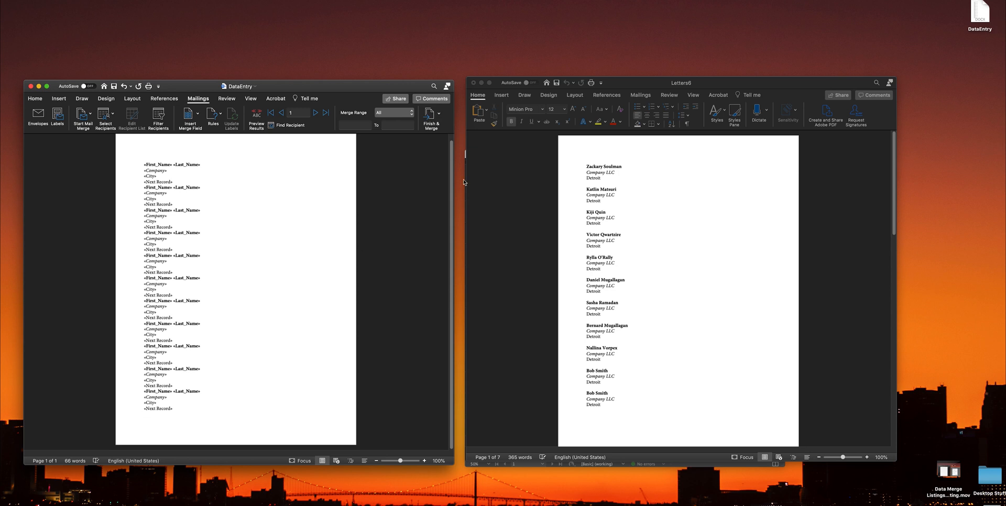
Save the merged results document on the Desktop as a Word document named MergedDocument.
drag(621, 85, 612, 87)
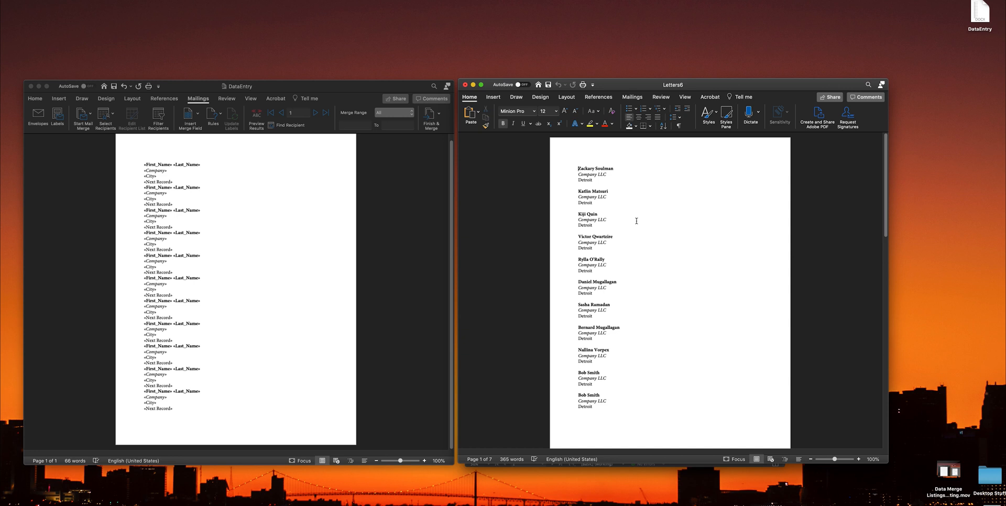
click(46, 0)
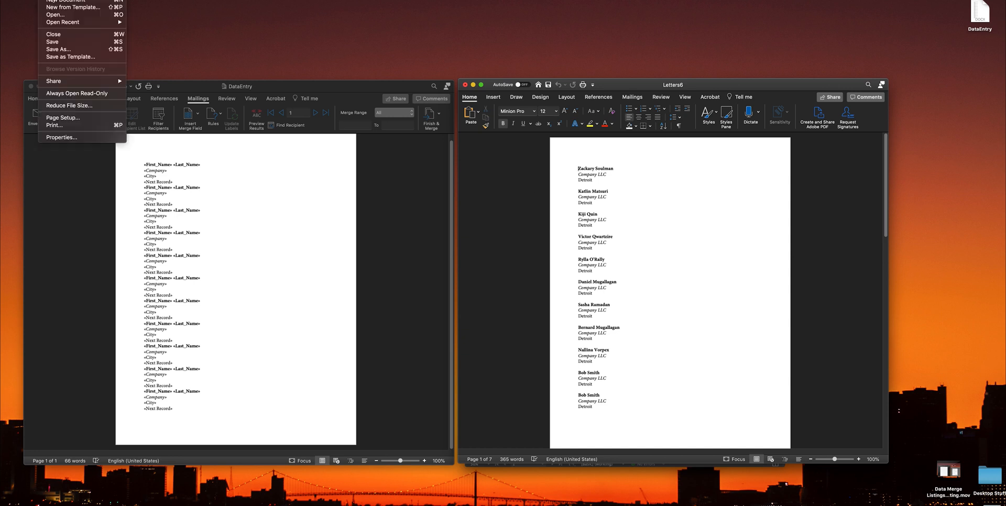
click(69, 49)
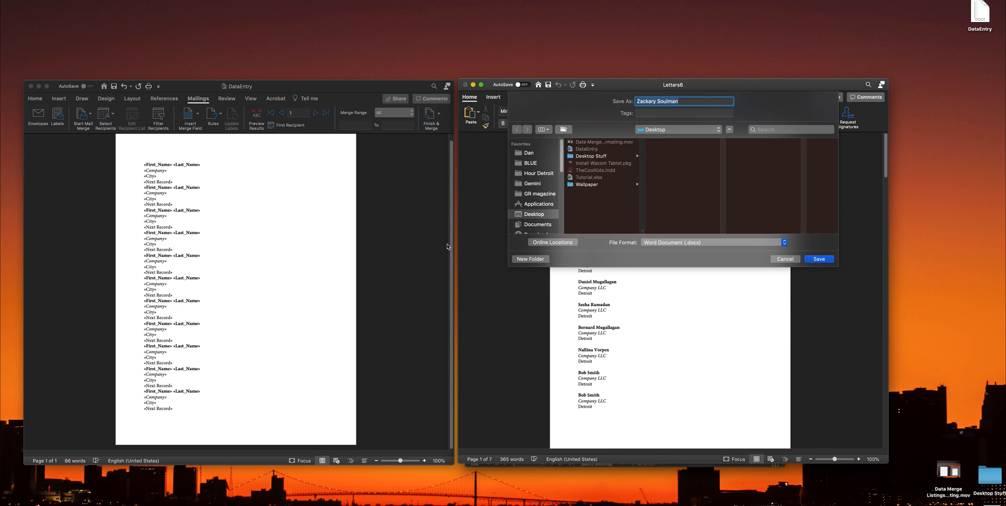
key(BackSpace)
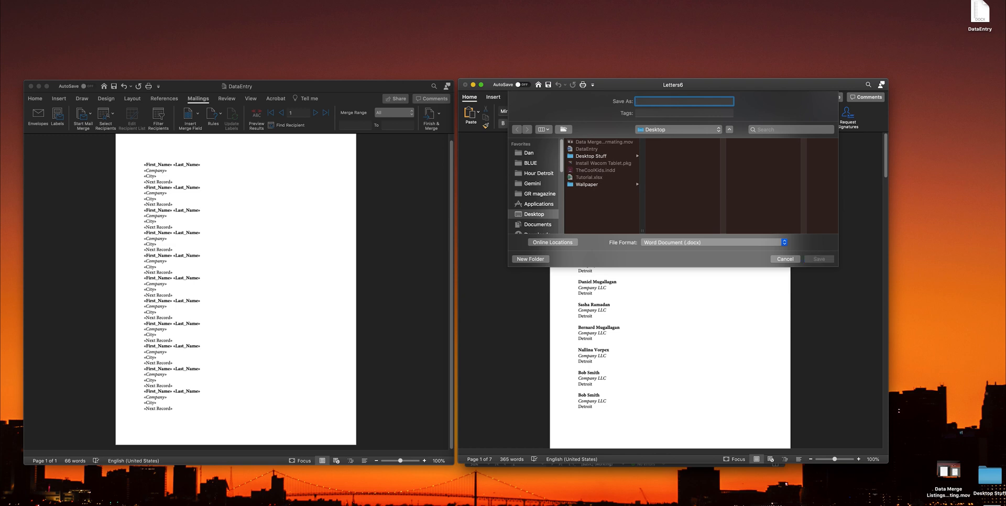
text(MergedDocument)
key(Return)
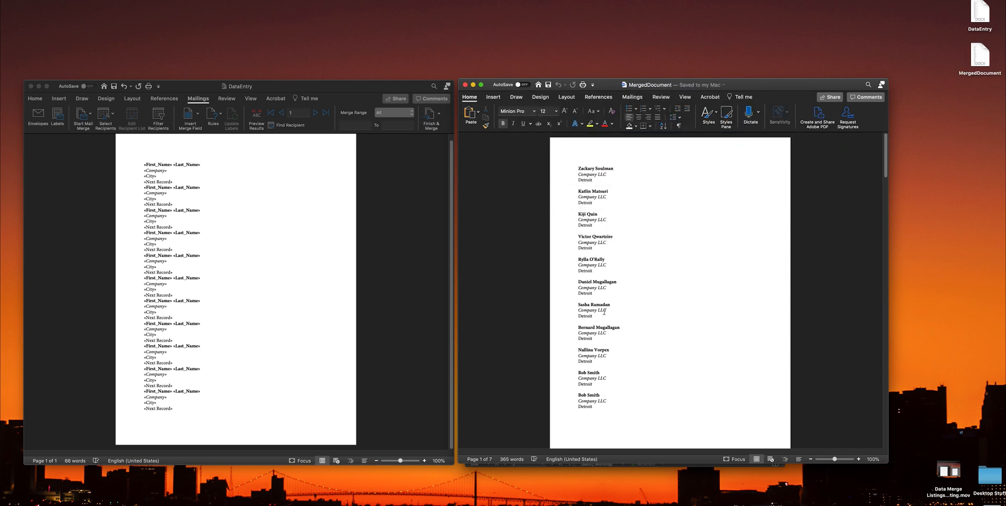
Delete the empty lines after the last listing on the final page of MergedDocument and save the file.
drag(887, 158, 865, 427)
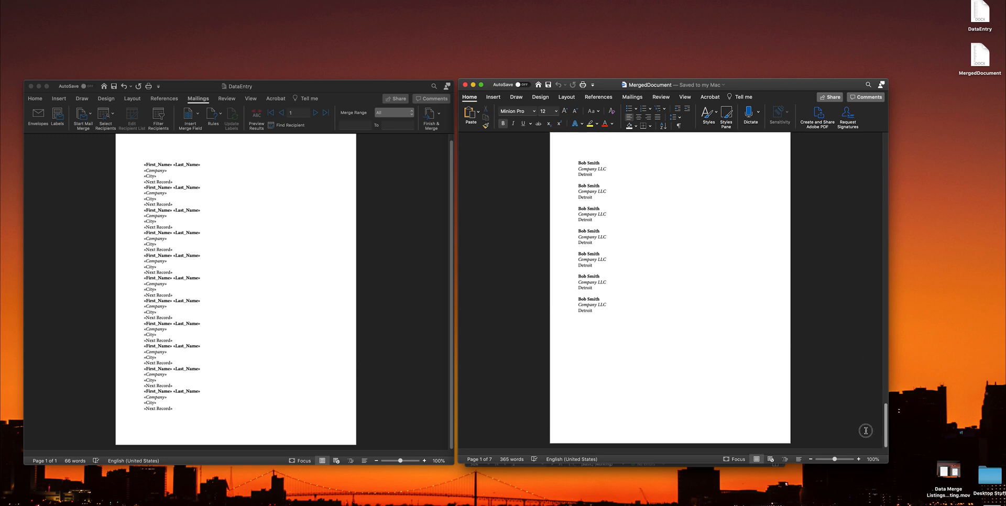
click(593, 333)
mouse_move(580, 331)
mouse_down()
mouse_move(579, 317)
mouse_move(580, 327)
mouse_up()
click(579, 343)
click(582, 361)
key(BackSpace)
key(BackSpace)
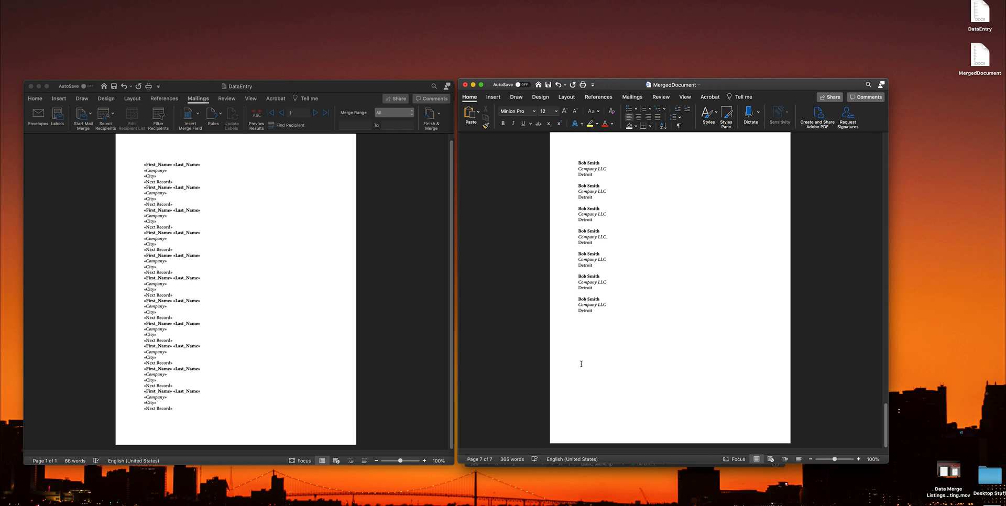
key(super+s)
Close both Word documents and move the DataEntry and MergedDocument files next to Tutorial.xlsx on the desktop.
click(466, 85)
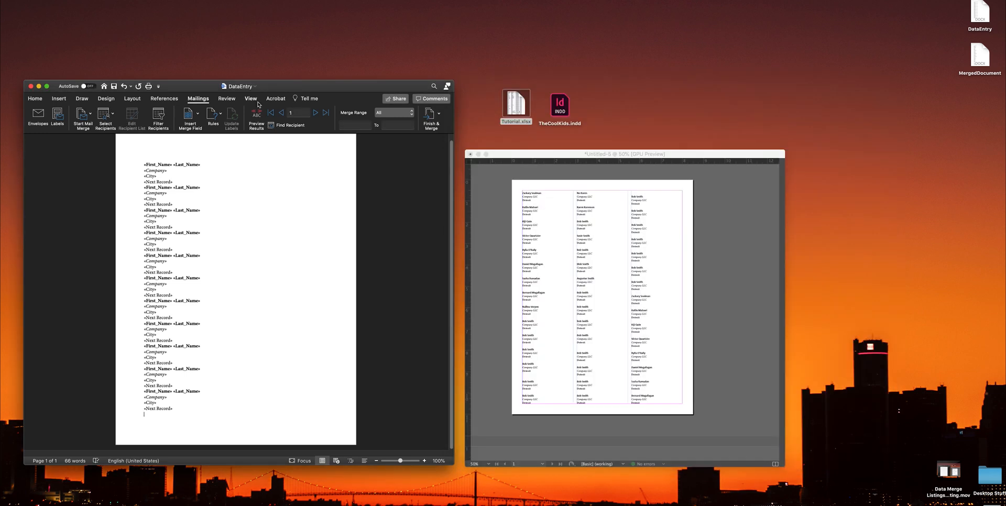
click(30, 86)
drag(940, 20, 432, 215)
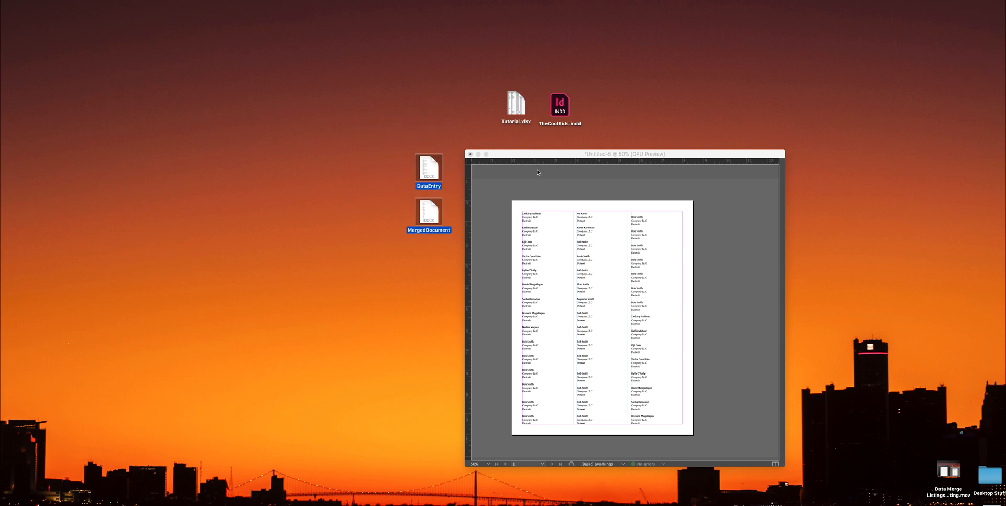
Open TheCoolKids.indd in InDesign and draw a text frame below the page title, spanning the side margins down to the bottom margin.
click(537, 172)
click(568, 107)
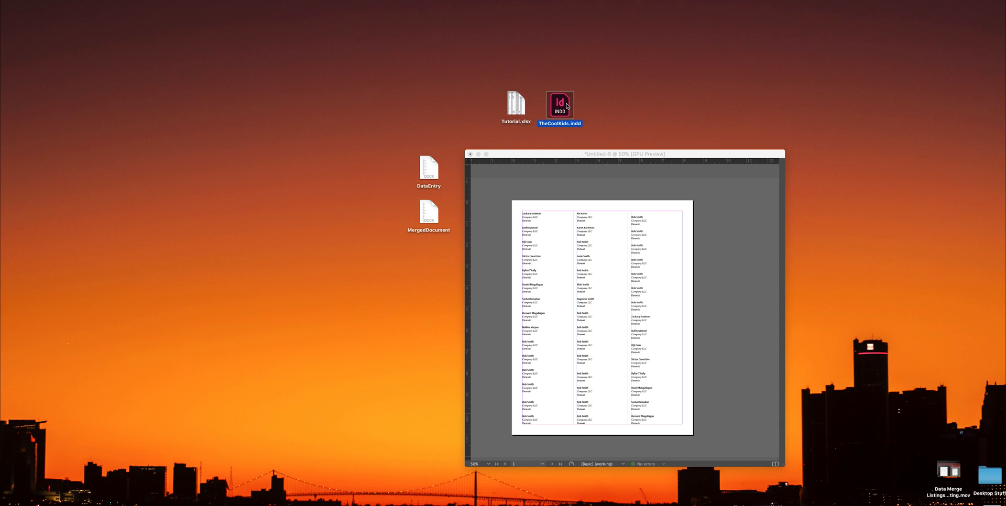
double_click(567, 106)
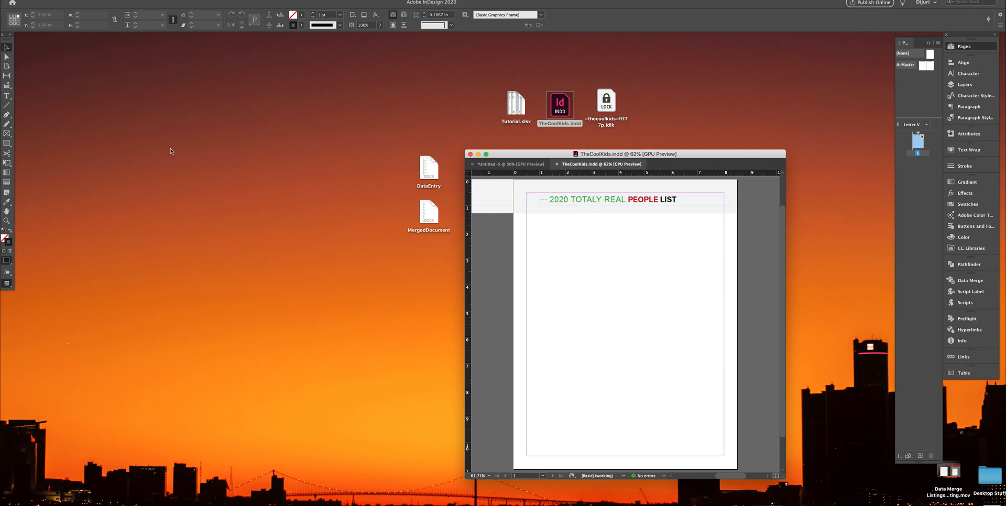
click(7, 96)
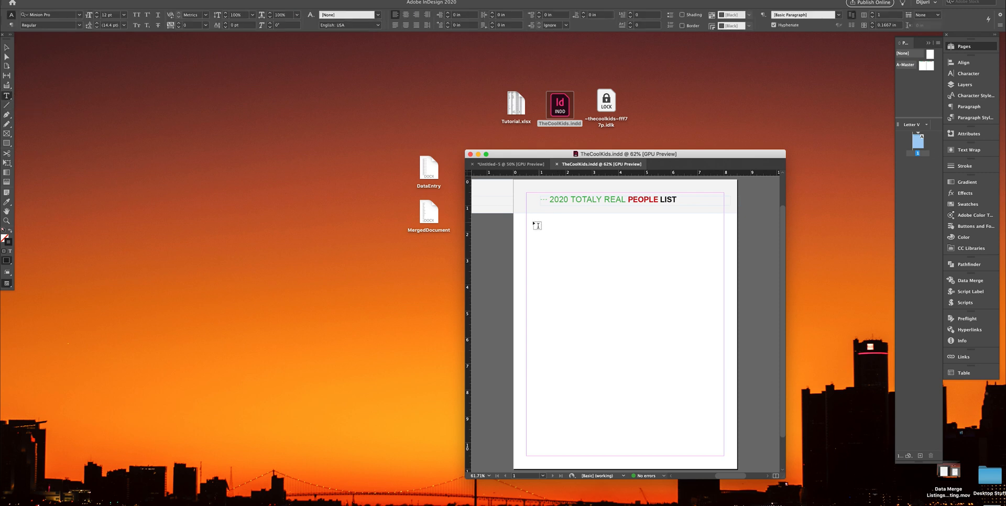
drag(530, 220, 725, 458)
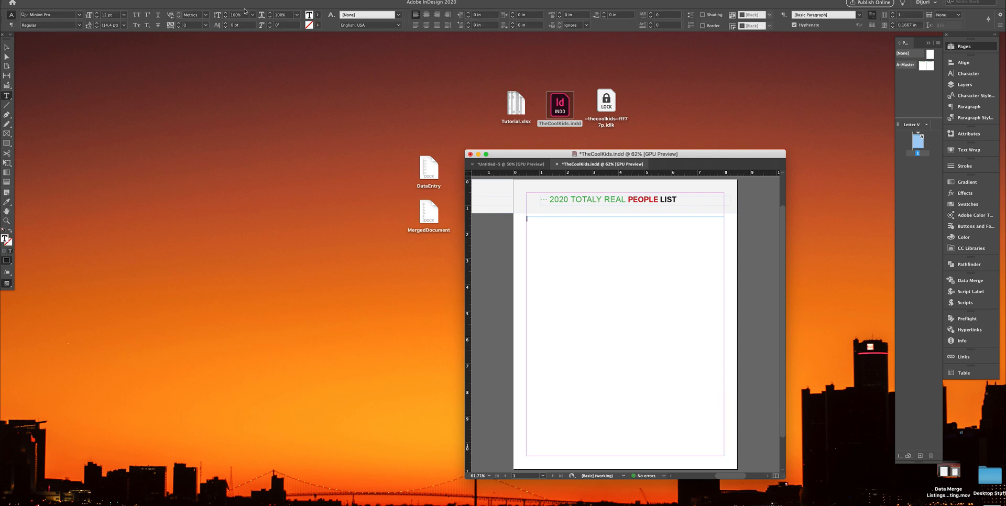
Show the baseline grid in TheCoolKids.indd.
click(180, 0)
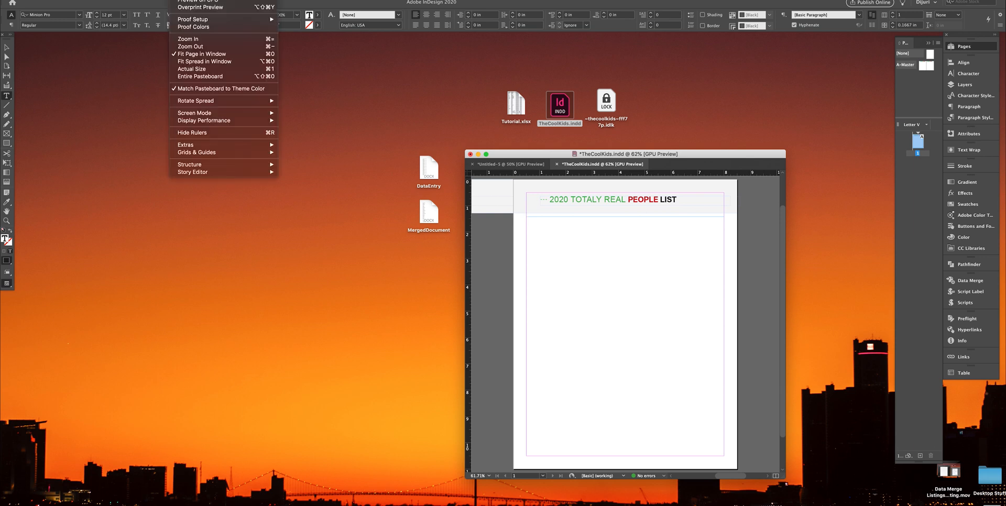
mouse_move(218, 153)
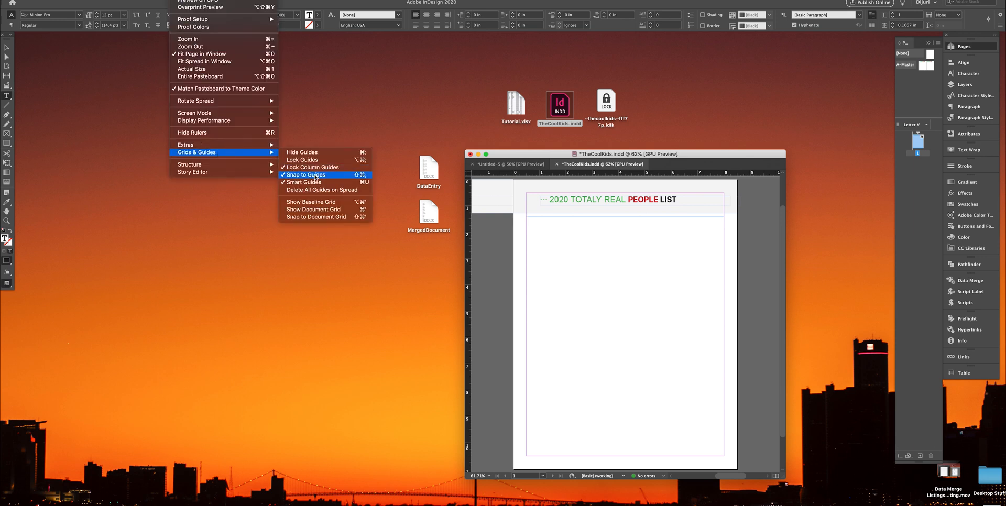
click(325, 204)
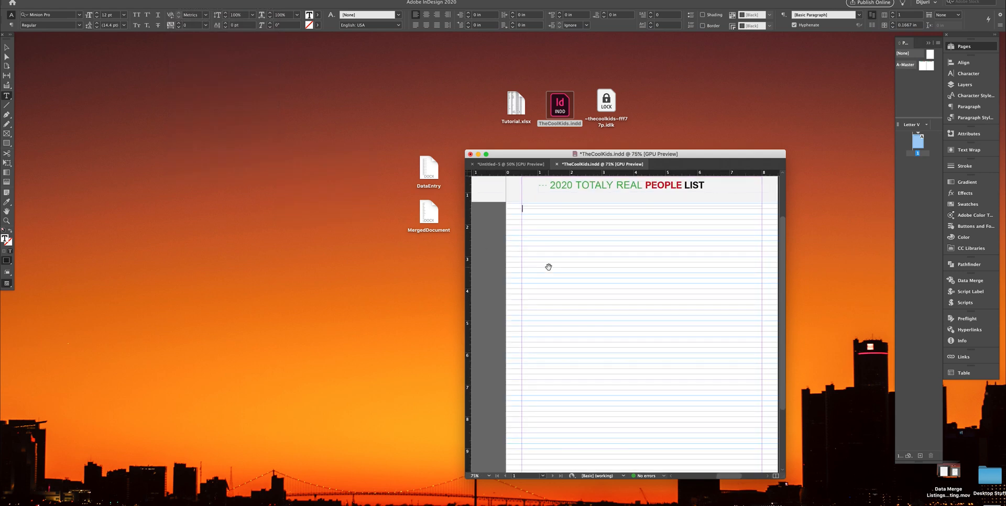
Examine how the listings sit on the baseline grid in the Untitled-5 document and return to TheCoolKids.indd.
click(511, 164)
scroll(540, 288, up, 1)
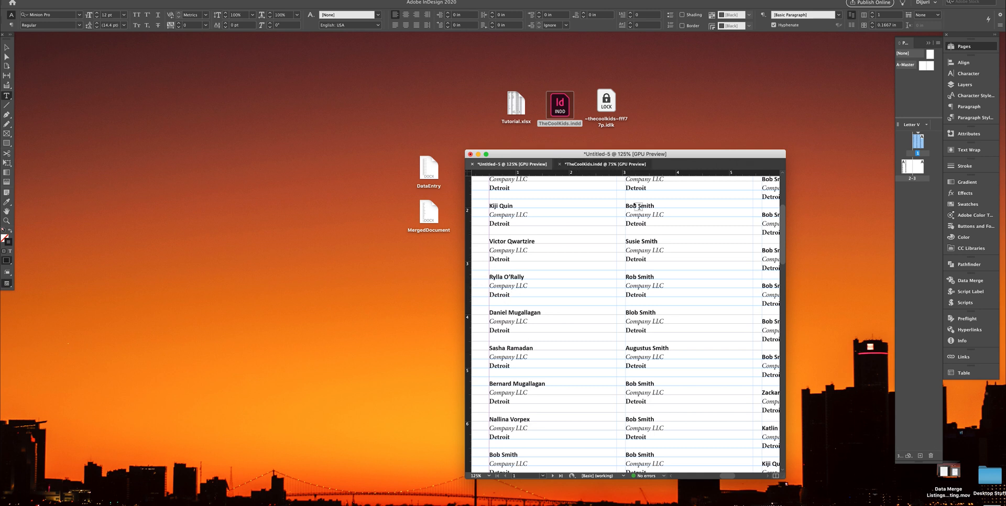
click(582, 164)
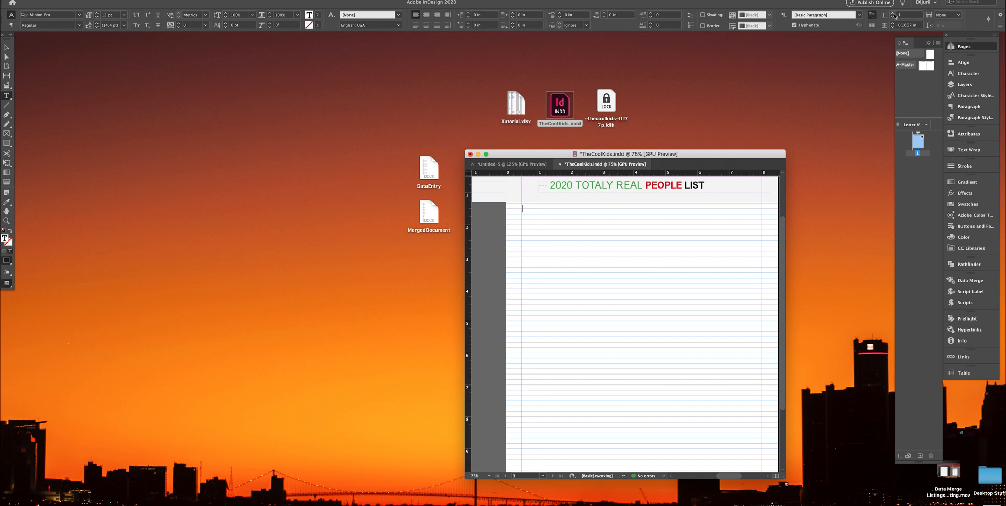
Set the text frame to 3 columns and align its text to the baseline grid.
click(894, 13)
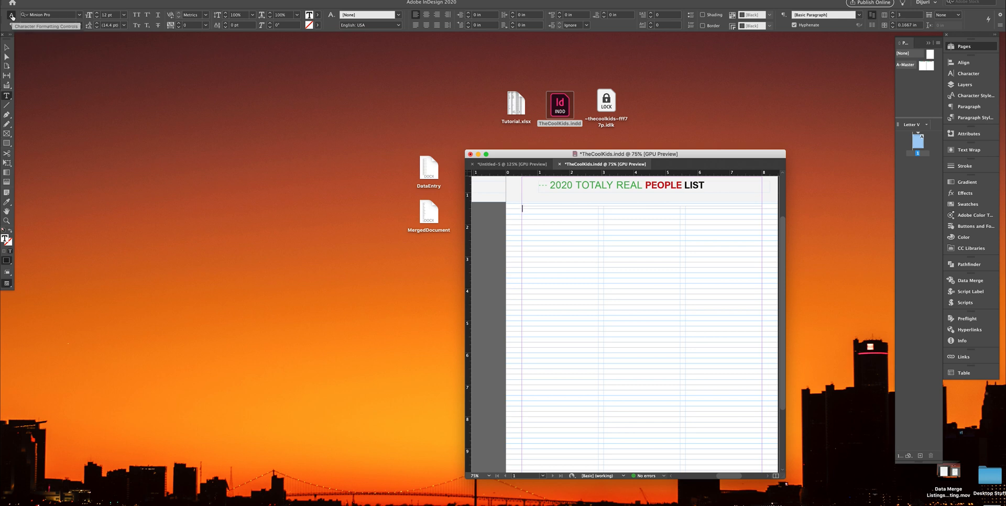
click(11, 24)
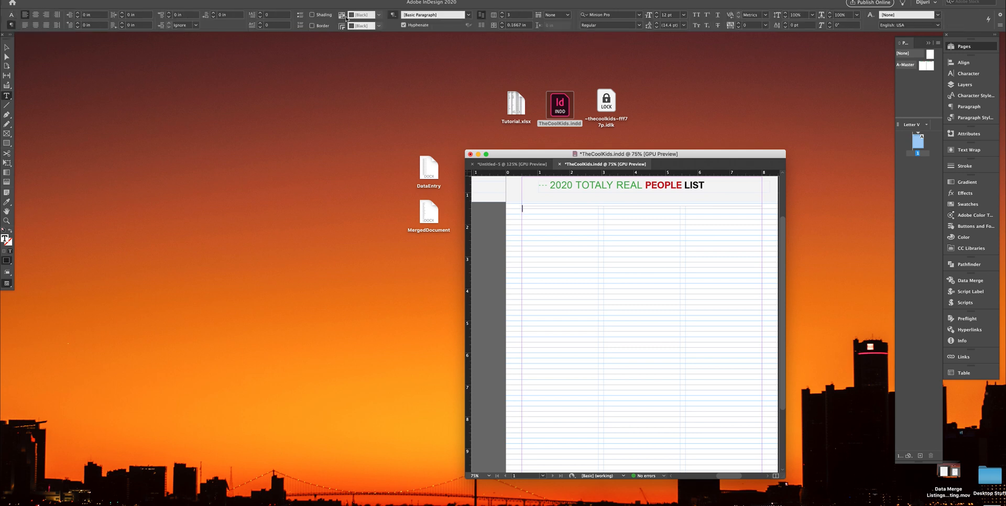
click(12, 16)
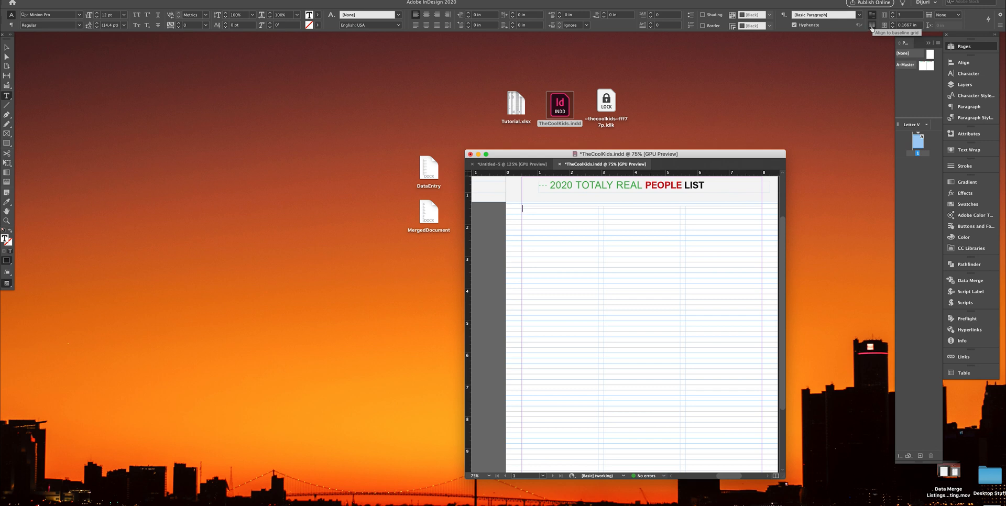
click(871, 26)
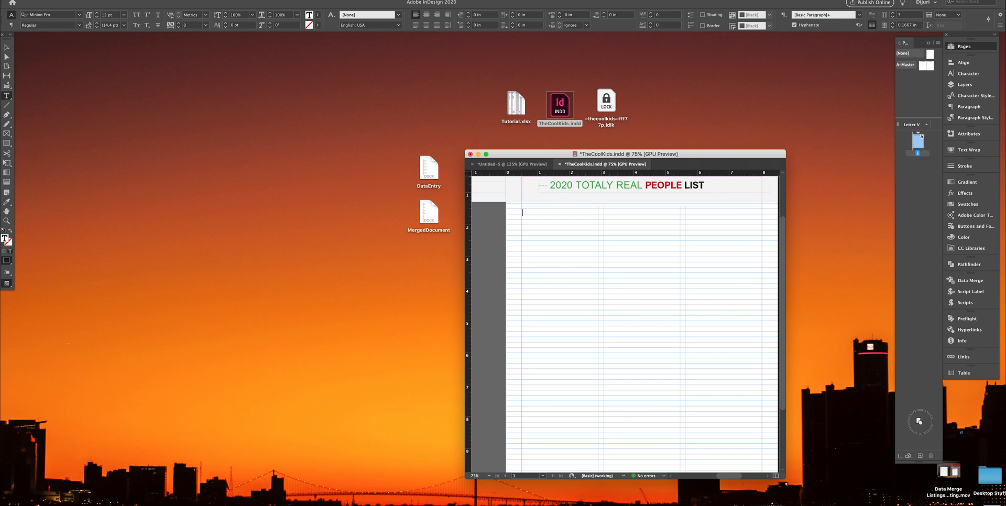
Add two pages after page 1 and go to page 3.
click(920, 456)
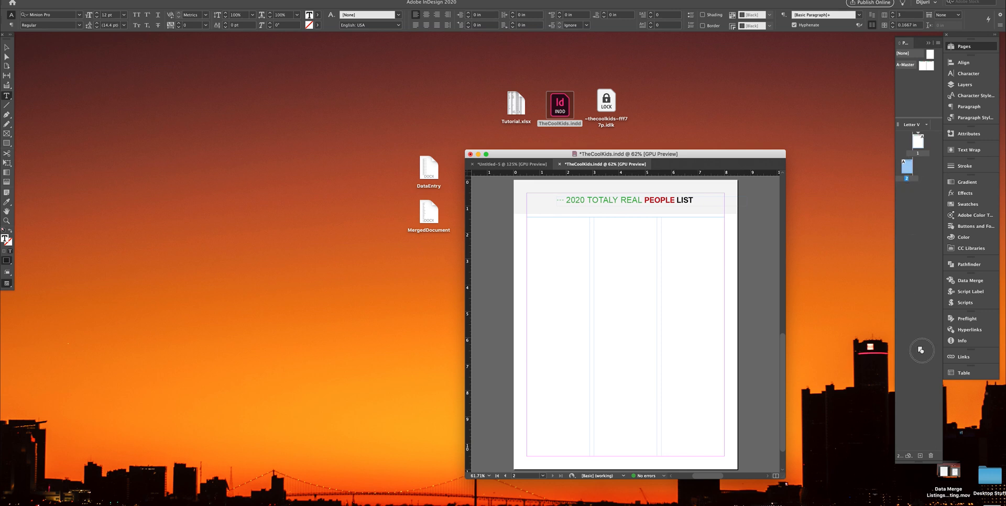
click(920, 457)
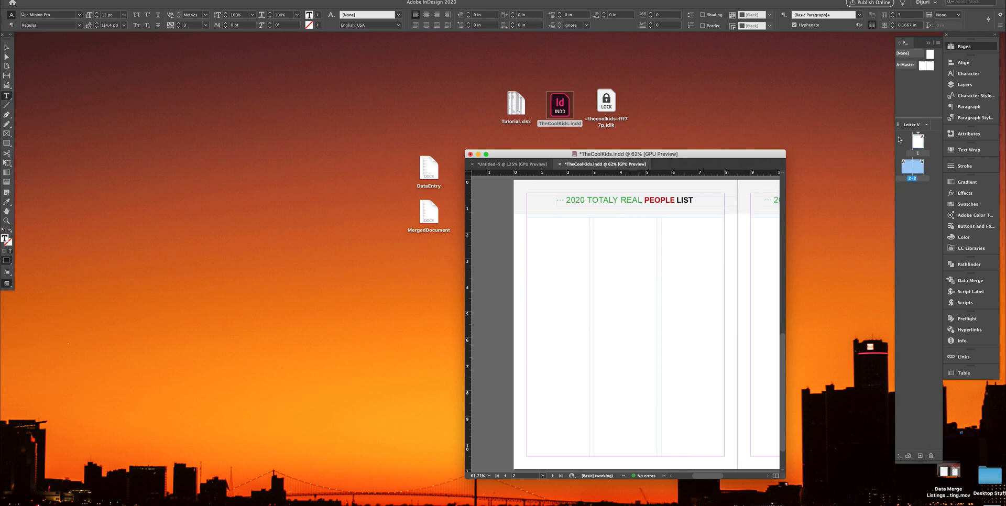
double_click(910, 168)
double_click(918, 167)
Look over the new pages 2 and 3 and the three-column text frame on page 1.
key(super+minus)
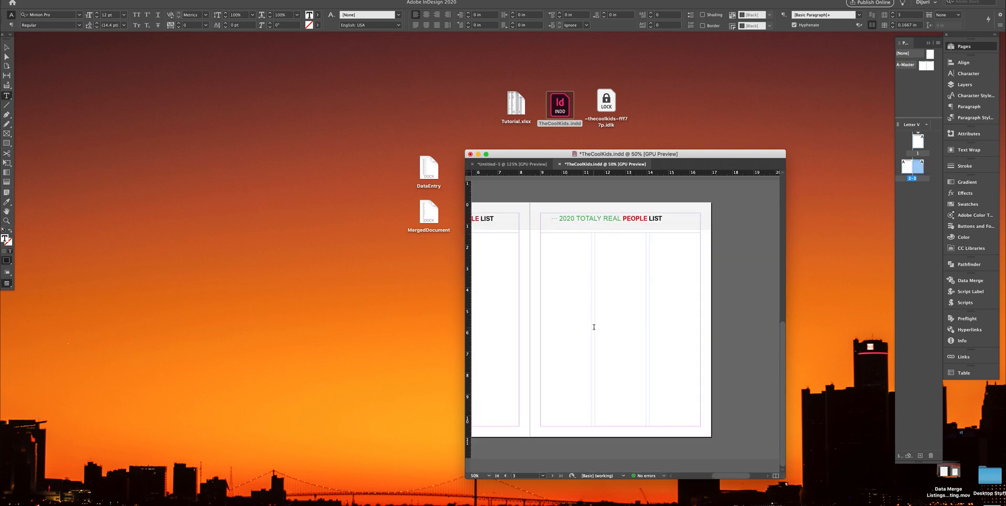
scroll(597, 325, up, 5)
scroll(557, 214, up, 2)
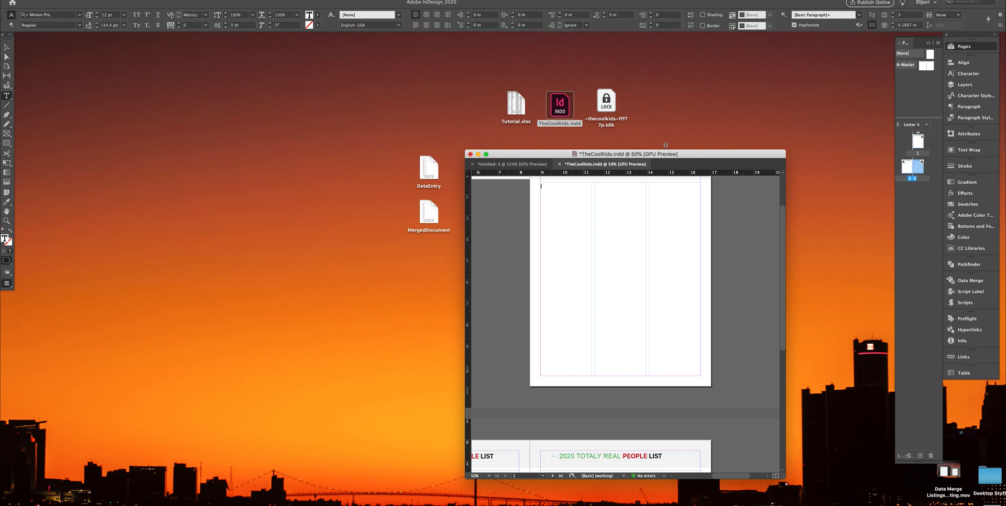
scroll(555, 346, down, 10)
scroll(518, 335, left, 5)
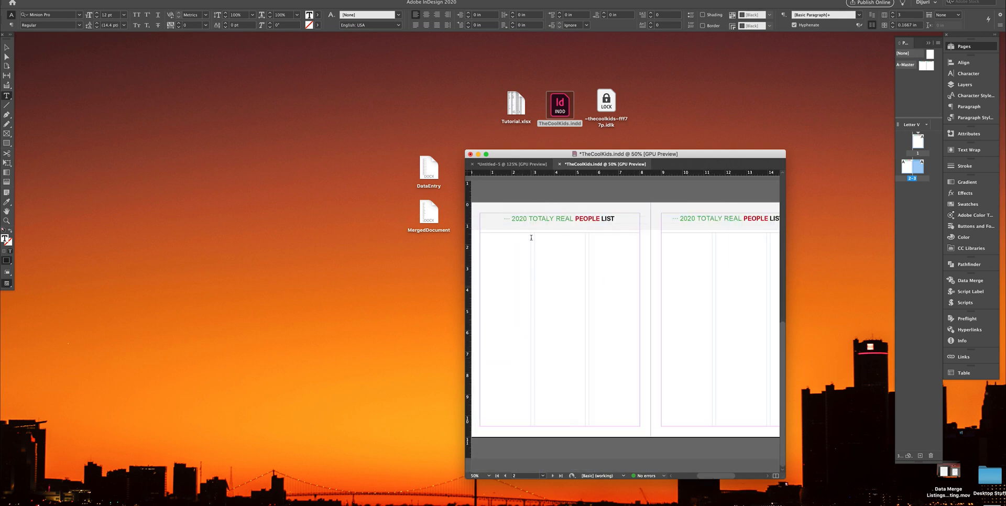
scroll(728, 279, up, 5)
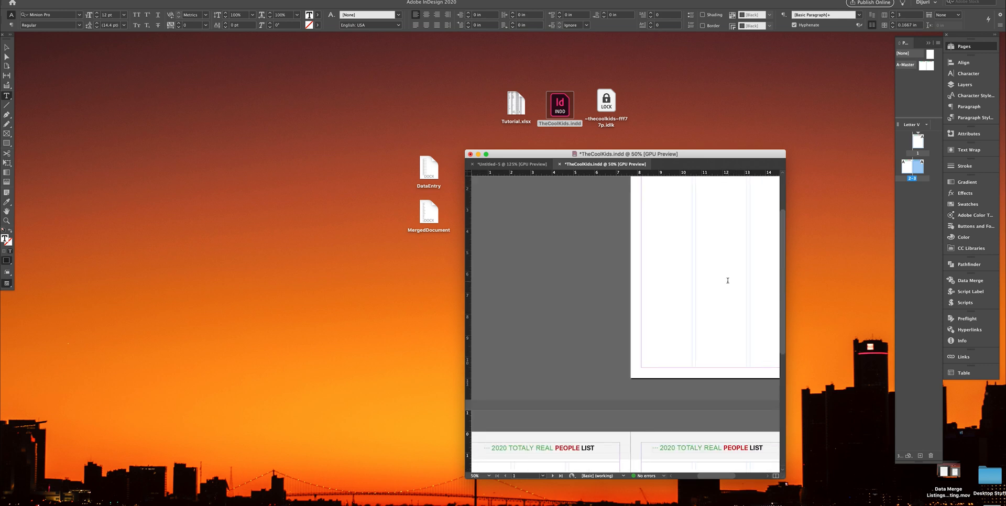
scroll(670, 288, right, 3)
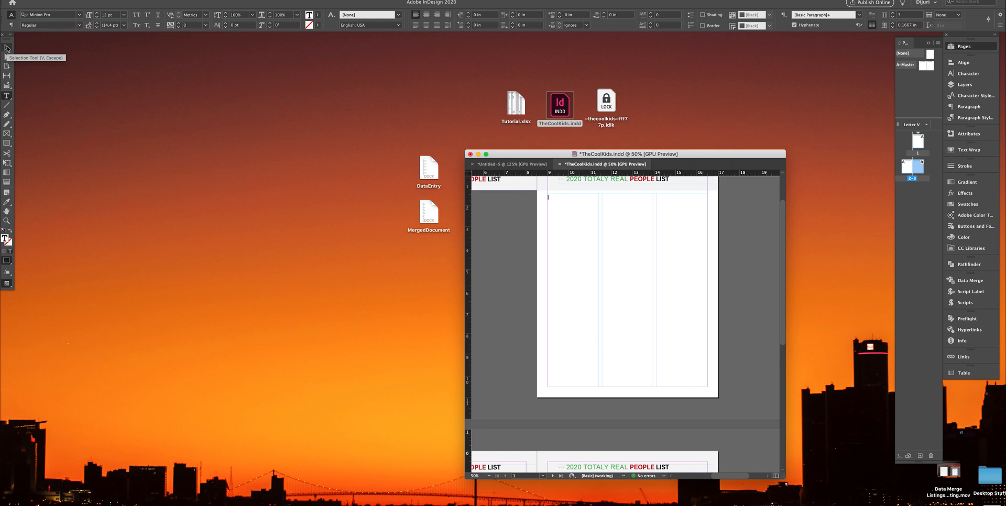
Thread the three-column text frame on page 1 into the text frame on page 2.
click(6, 47)
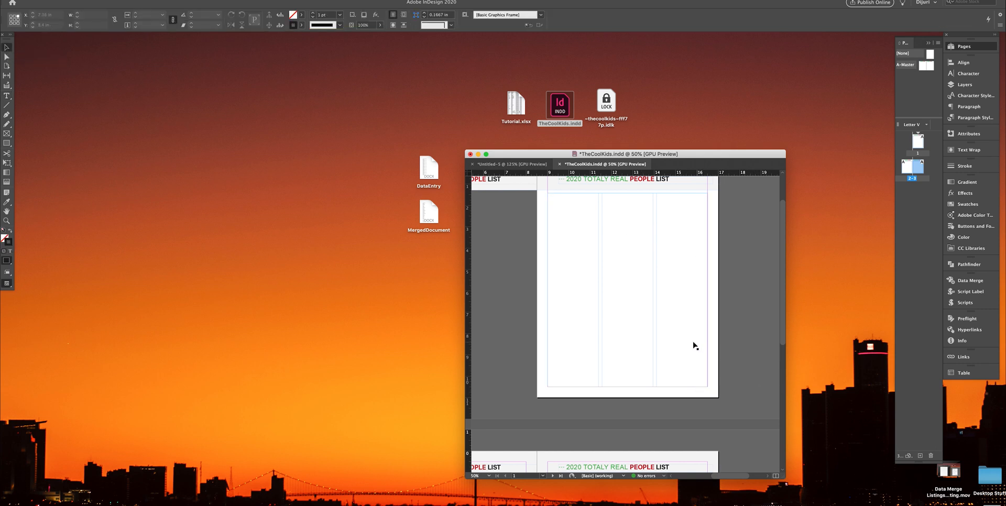
click(675, 341)
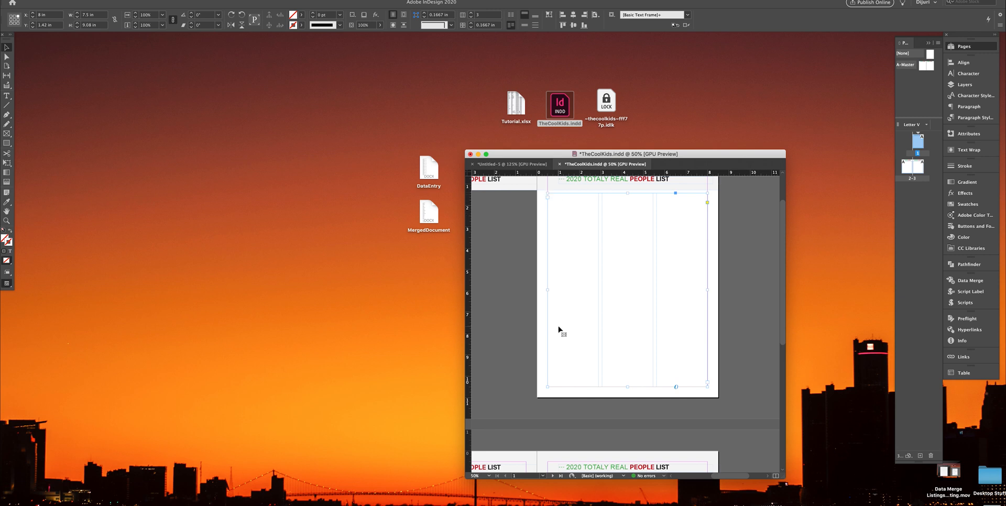
scroll(698, 381, down, 5)
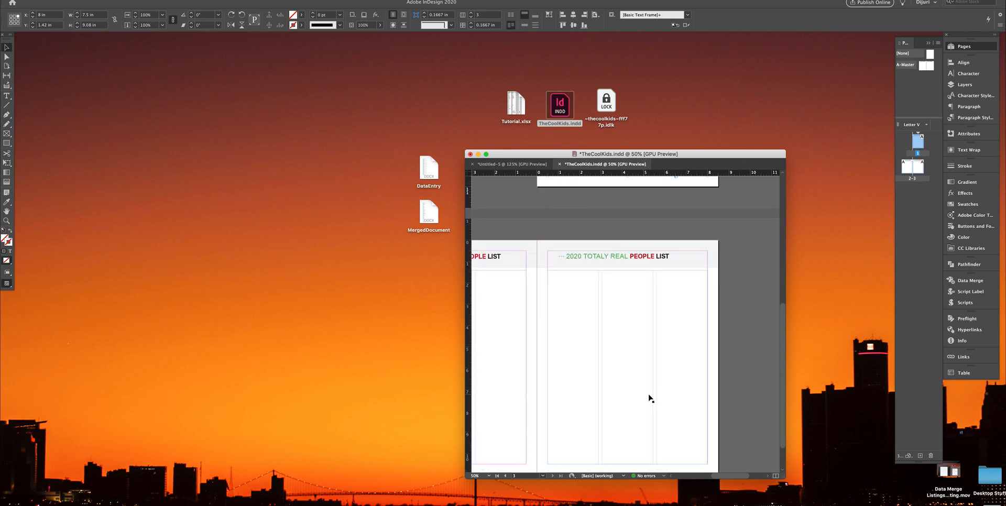
scroll(720, 366, up, 4)
scroll(719, 365, up, 1)
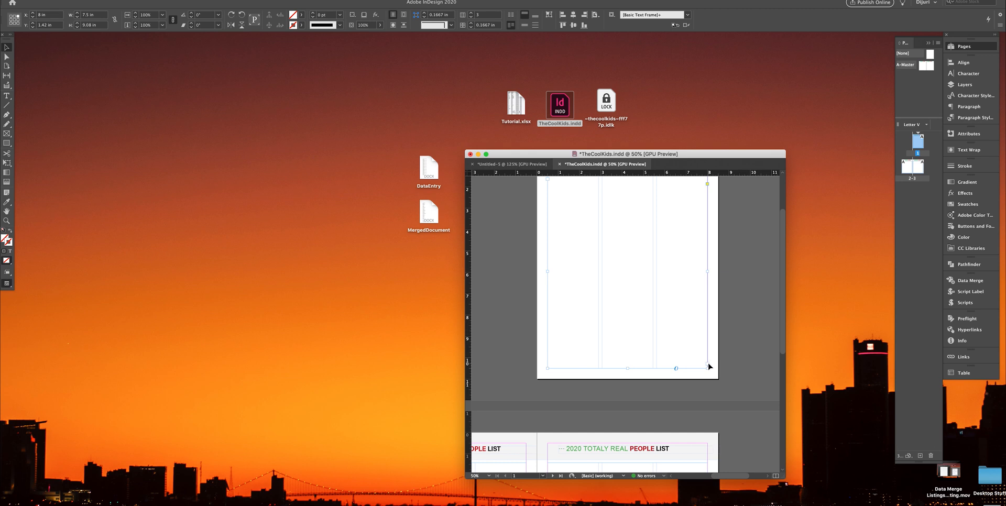
click(707, 365)
scroll(624, 257, down, 5)
scroll(607, 288, left, 5)
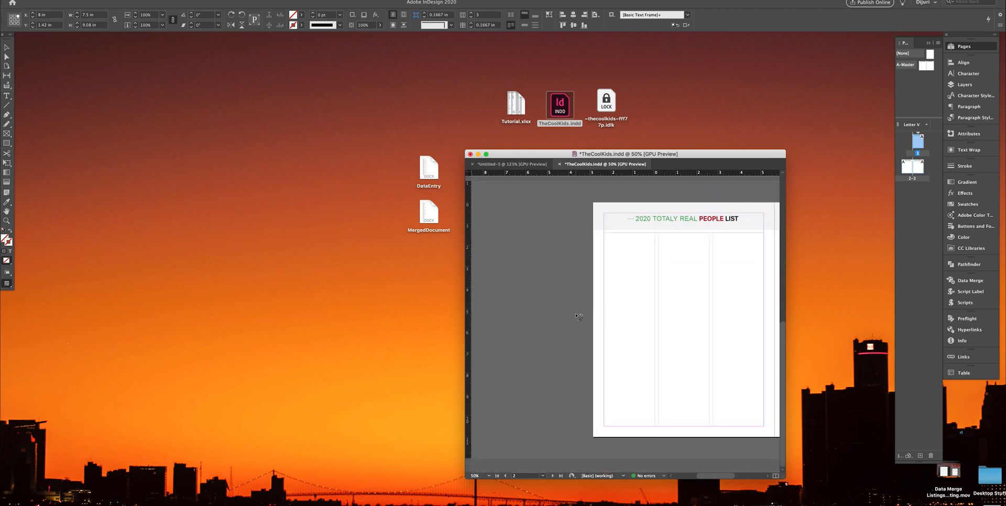
scroll(577, 314, right, 2)
click(584, 289)
Thread the page 2 text frame into the text frame on page 3.
scroll(613, 339, right, 3)
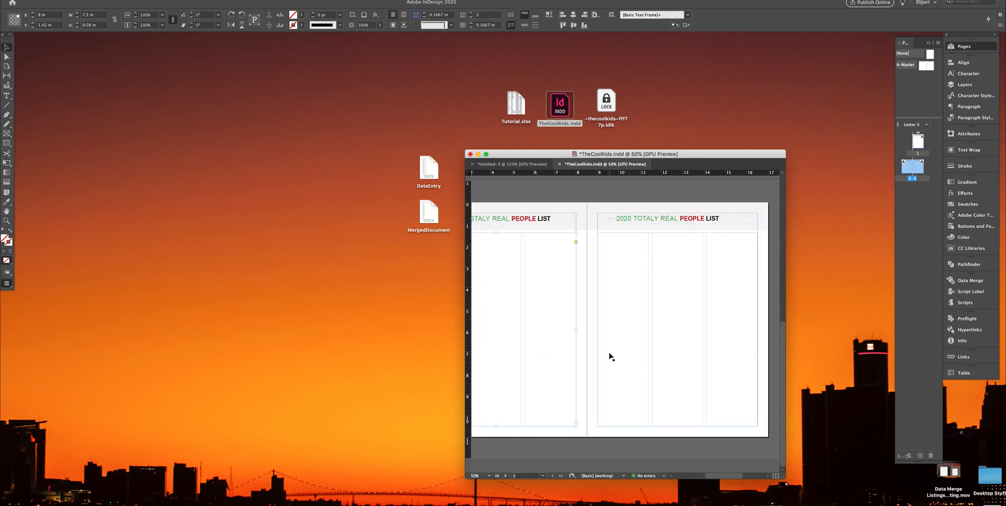
click(576, 423)
click(616, 316)
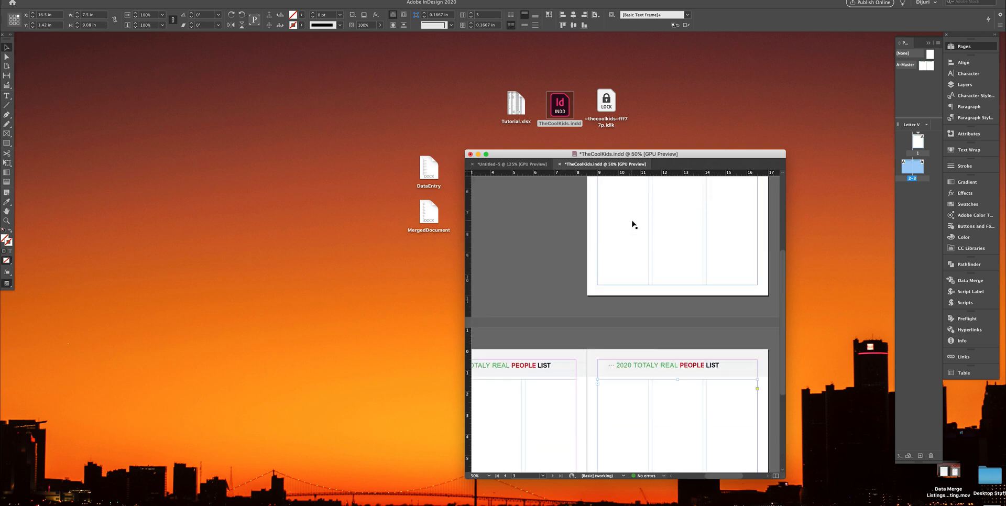
Choose MergedDocument from the Desktop for placing into the page 1 text frame, with import options shown.
scroll(717, 325, up, 5)
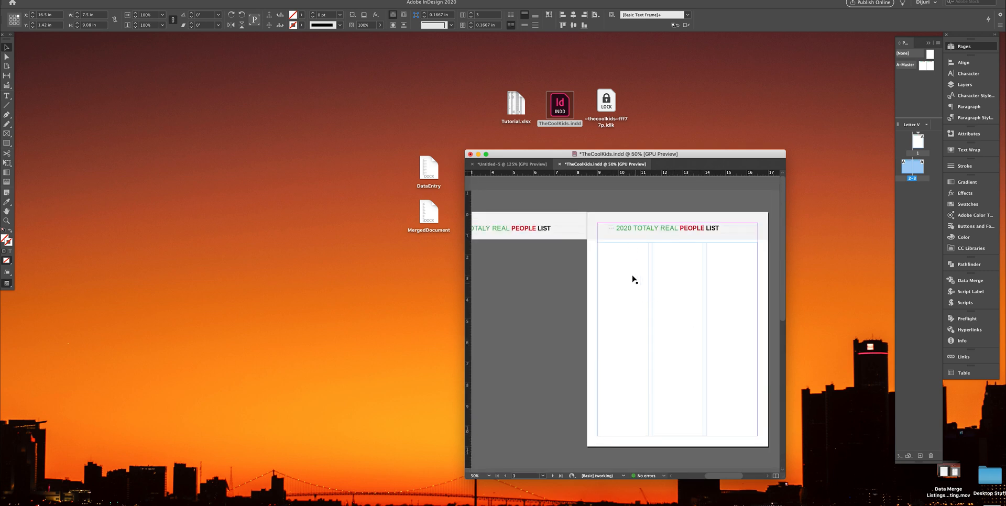
double_click(609, 252)
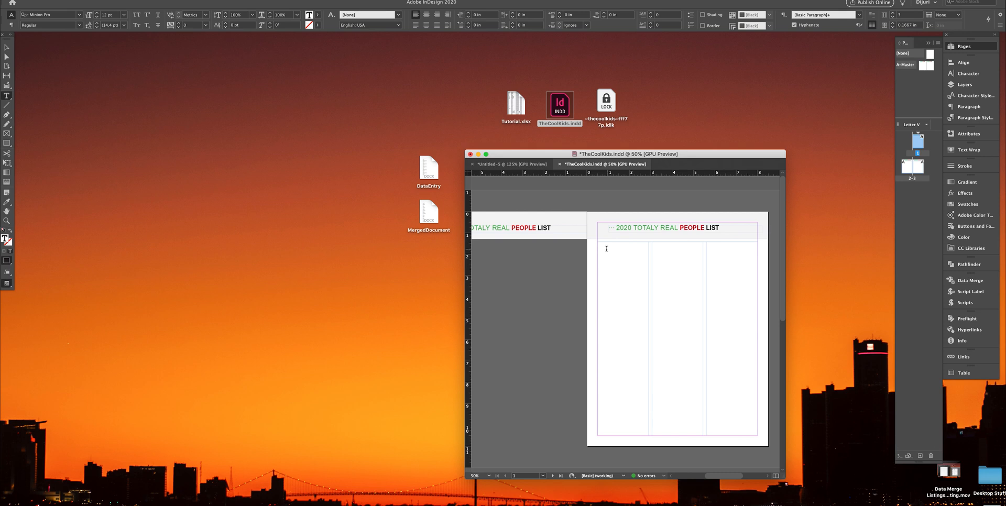
key(super+equal)
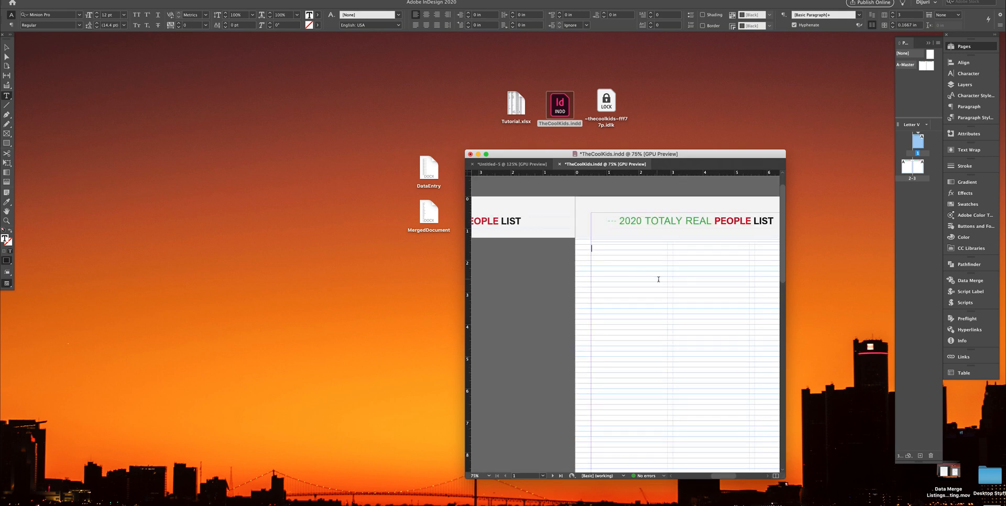
scroll(624, 373, right, 3)
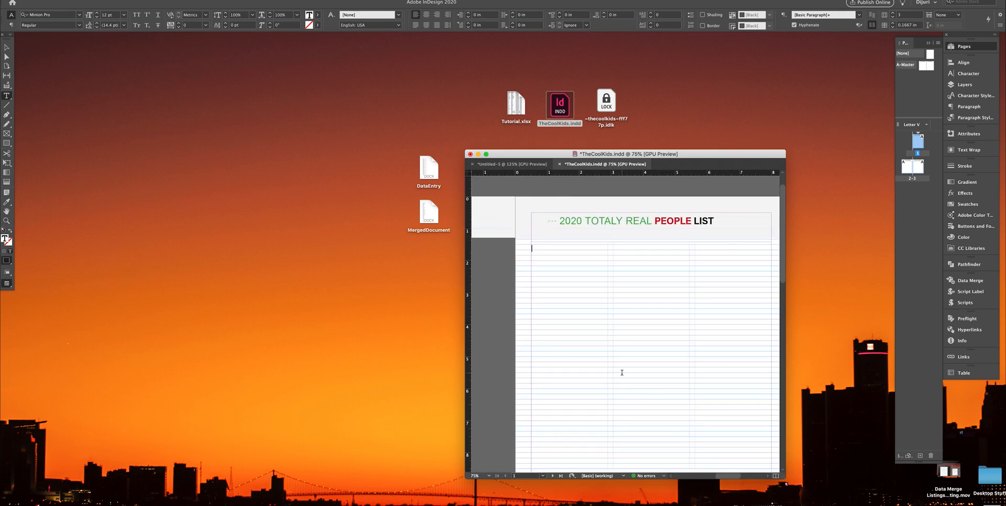
scroll(622, 373, right, 1)
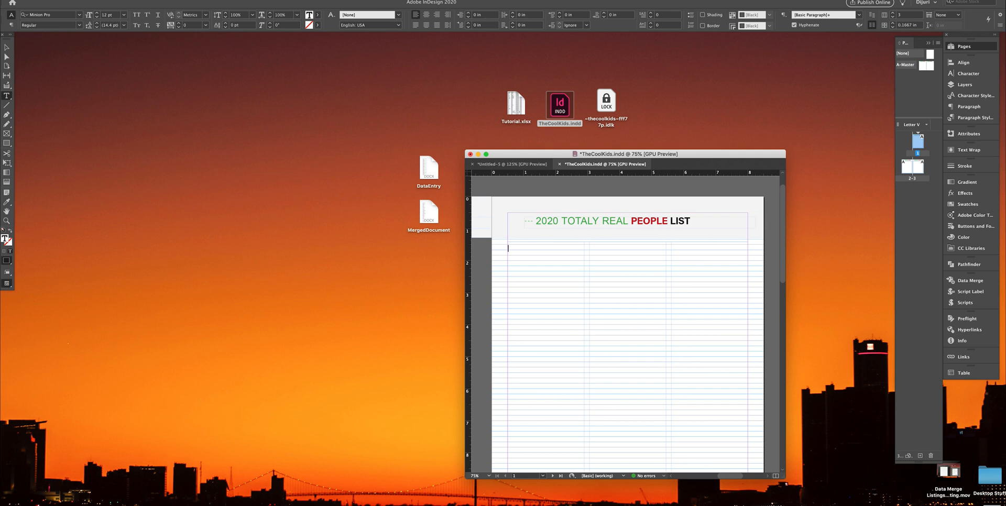
click(55, 0)
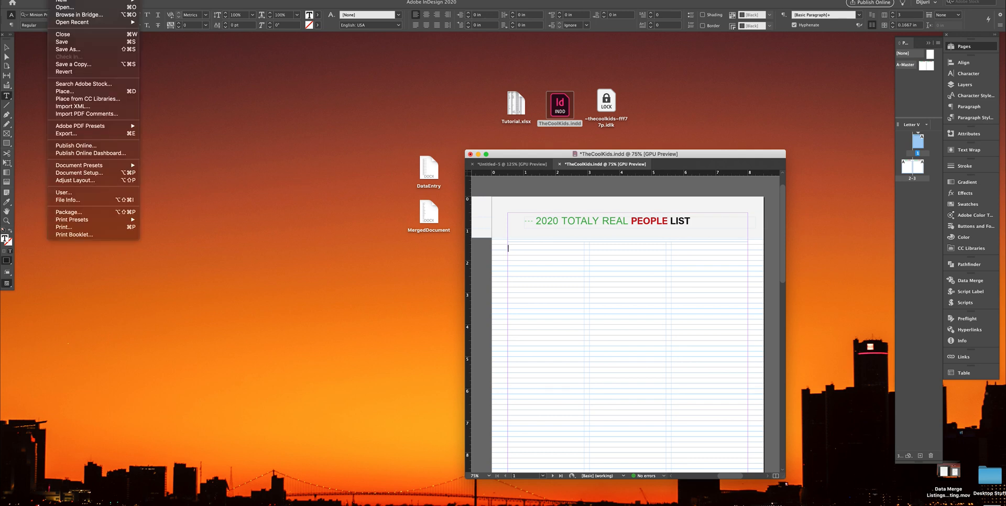
click(101, 91)
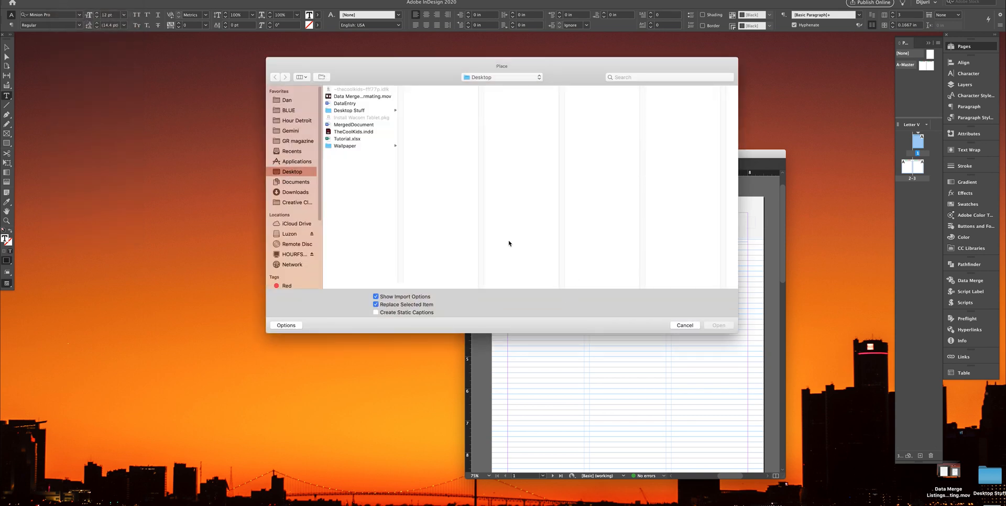
click(360, 126)
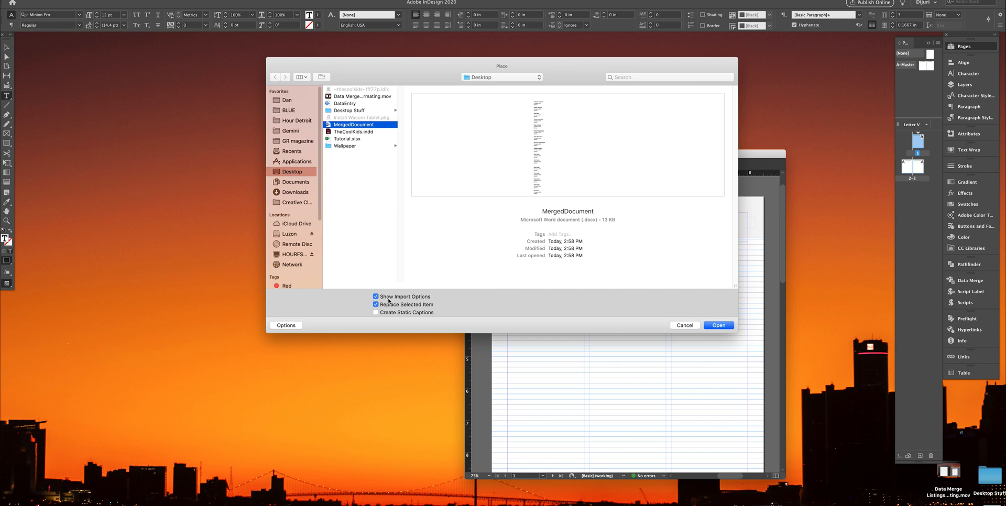
click(416, 298)
click(376, 297)
click(719, 326)
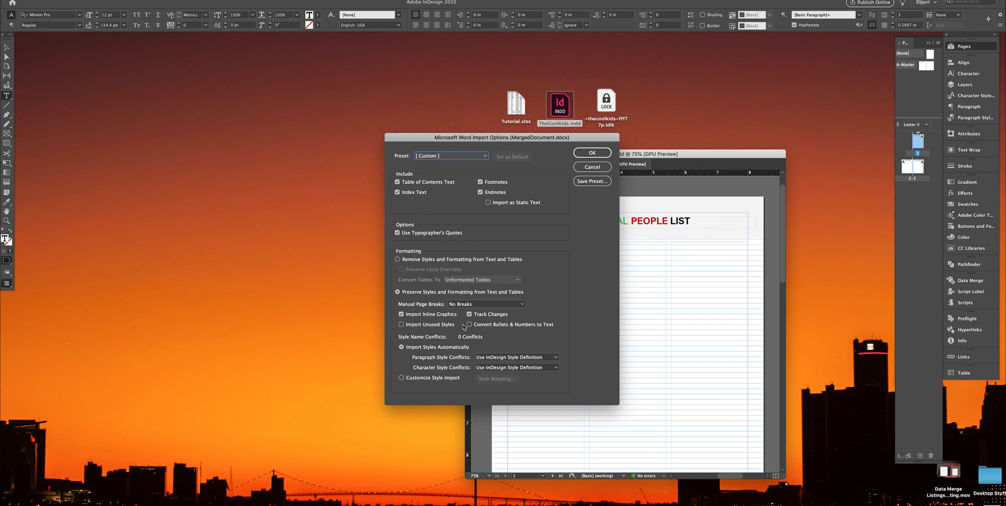
Import the Word document with manual page breaks set to No Breaks, and close the missing fonts dialog.
click(478, 304)
click(474, 312)
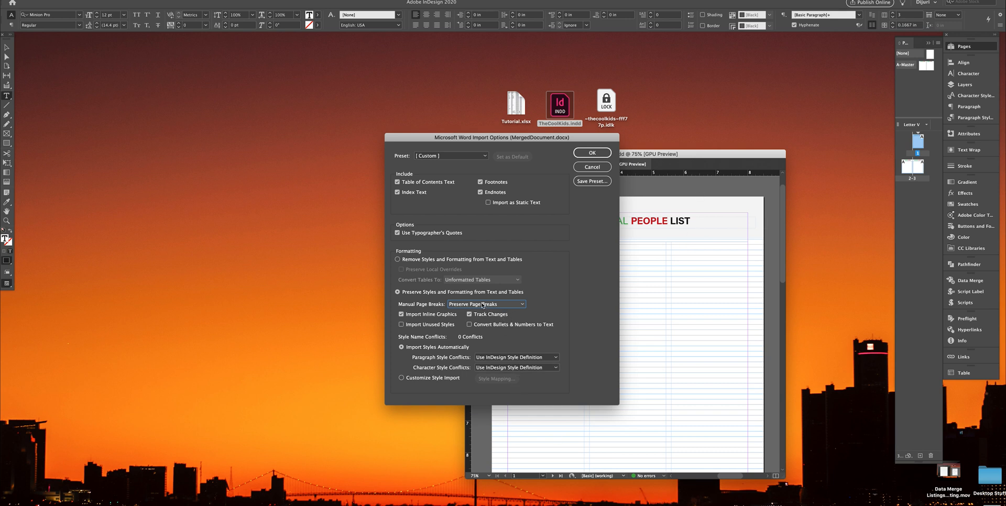
click(518, 305)
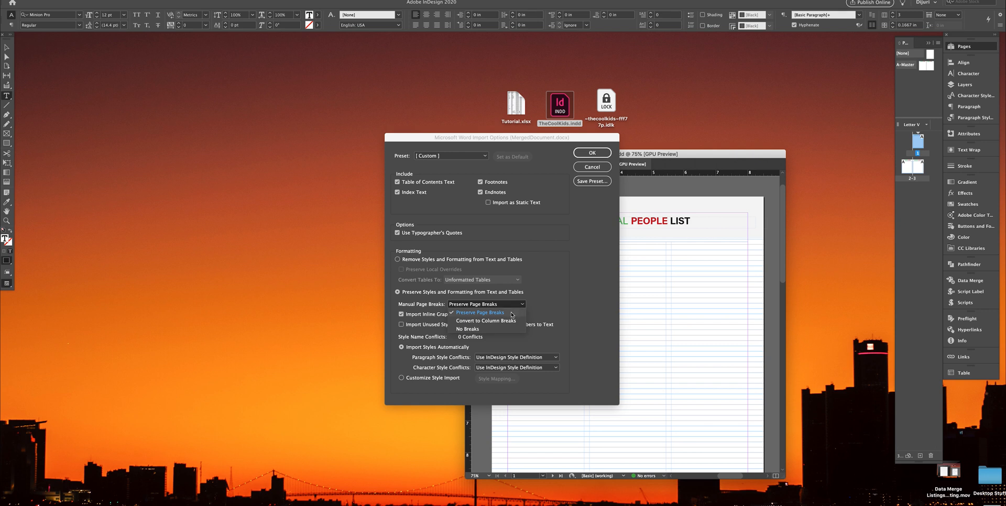
click(497, 330)
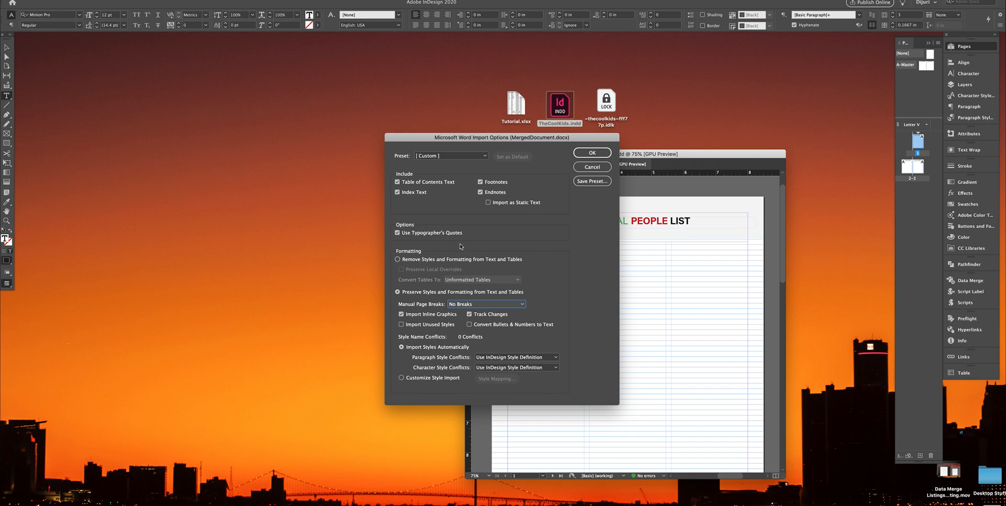
click(588, 154)
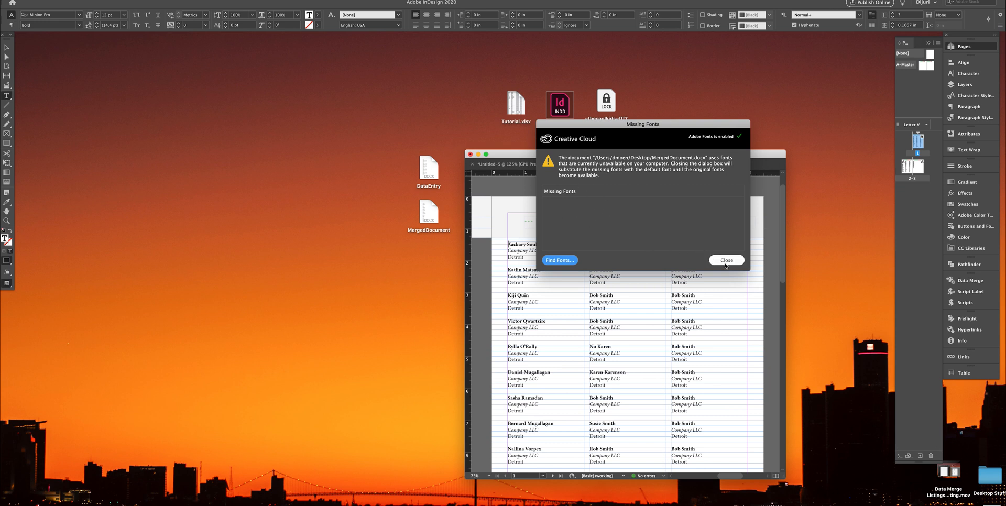
click(725, 261)
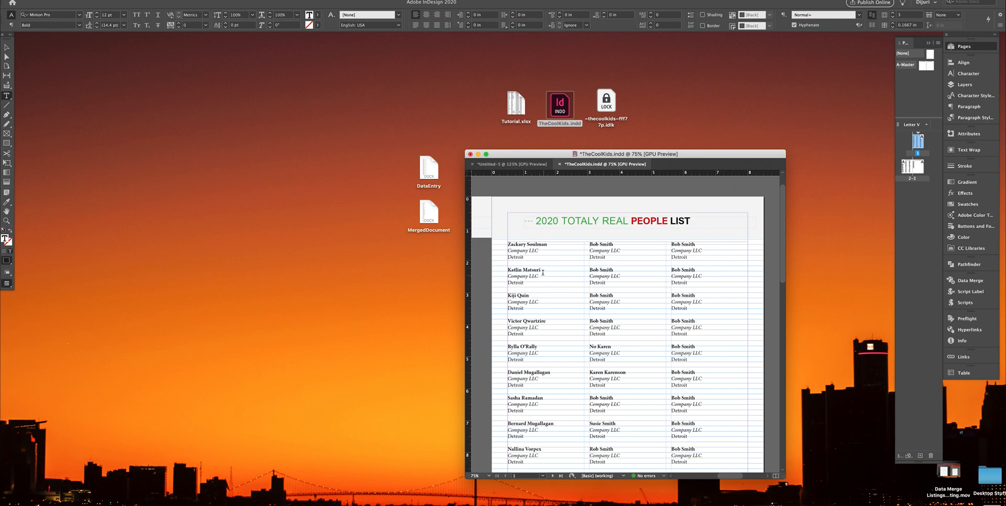
Select all the placed listings text and align it to the baseline grid.
scroll(545, 286, down, 3)
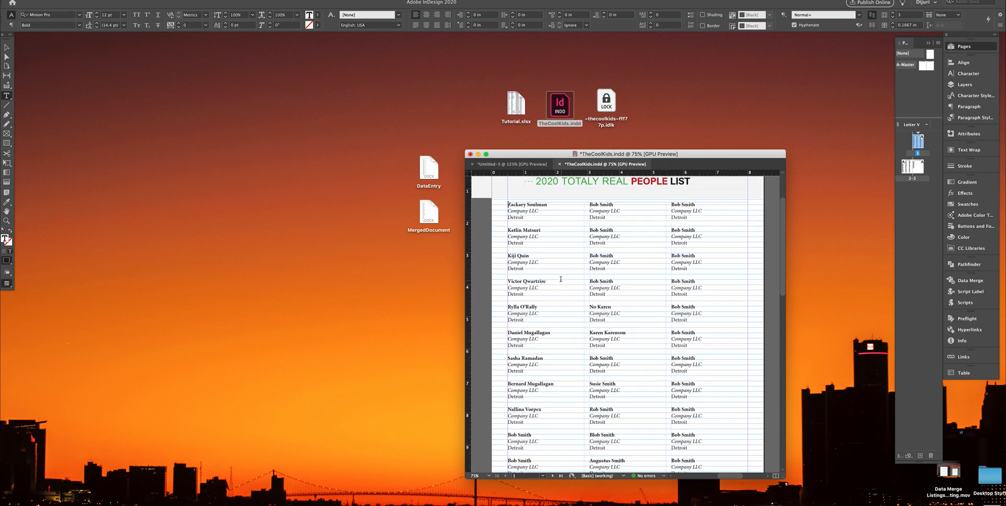
scroll(557, 269, up, 2)
scroll(555, 269, left, 2)
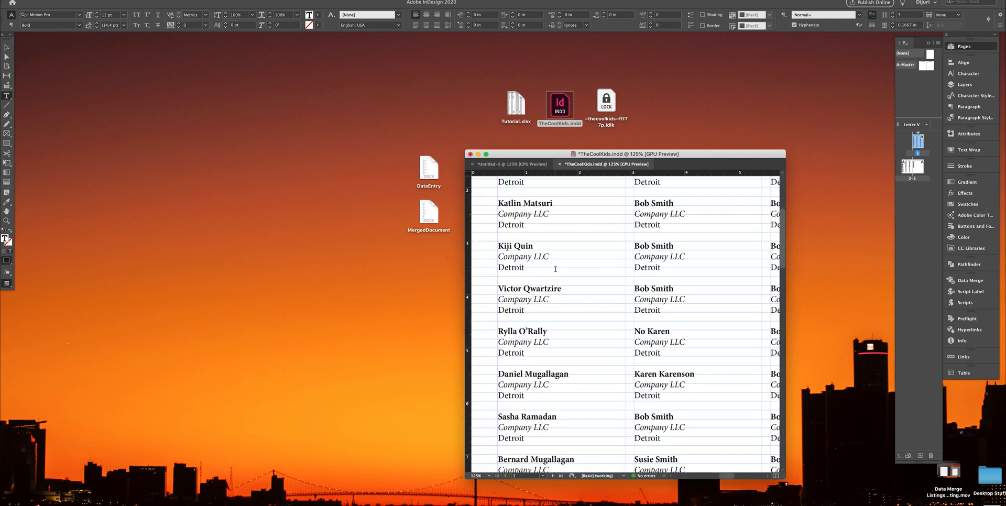
click(534, 245)
key(super+a)
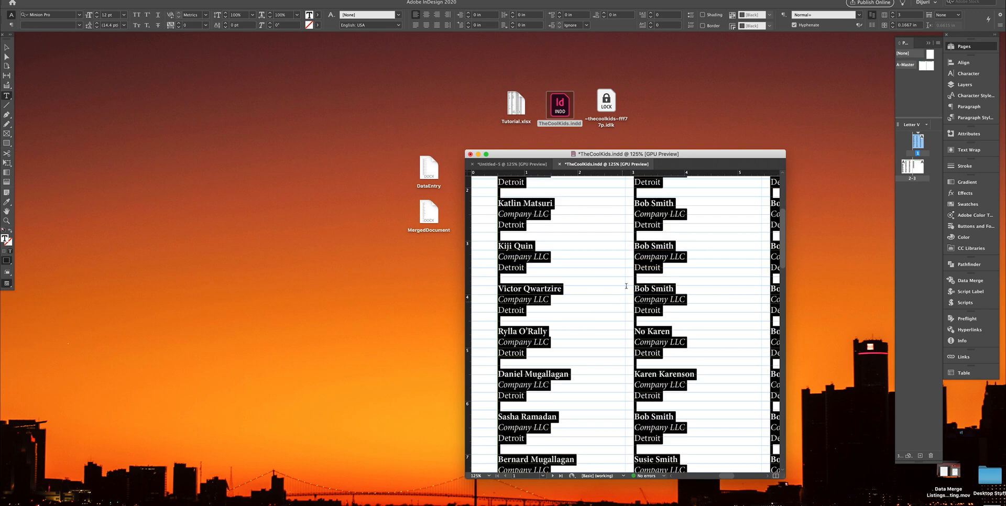
click(873, 26)
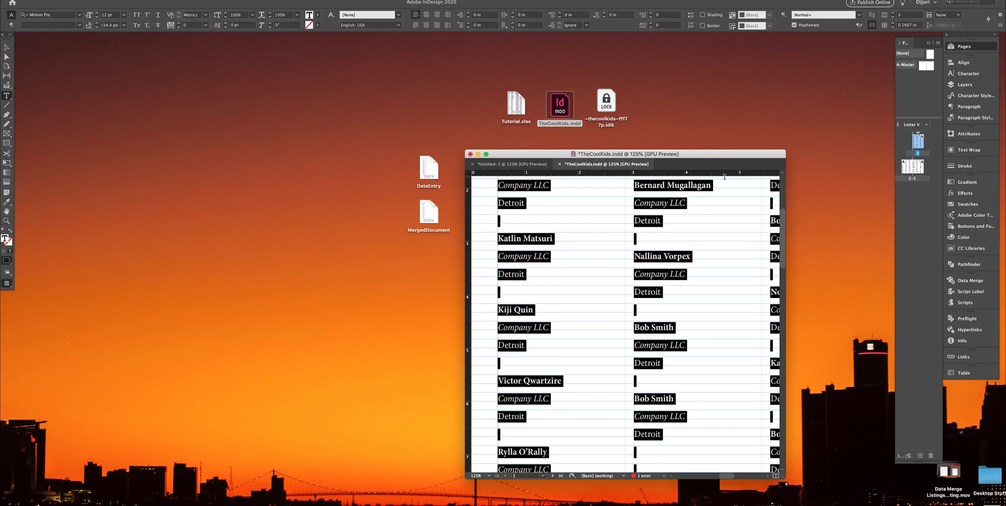
click(872, 15)
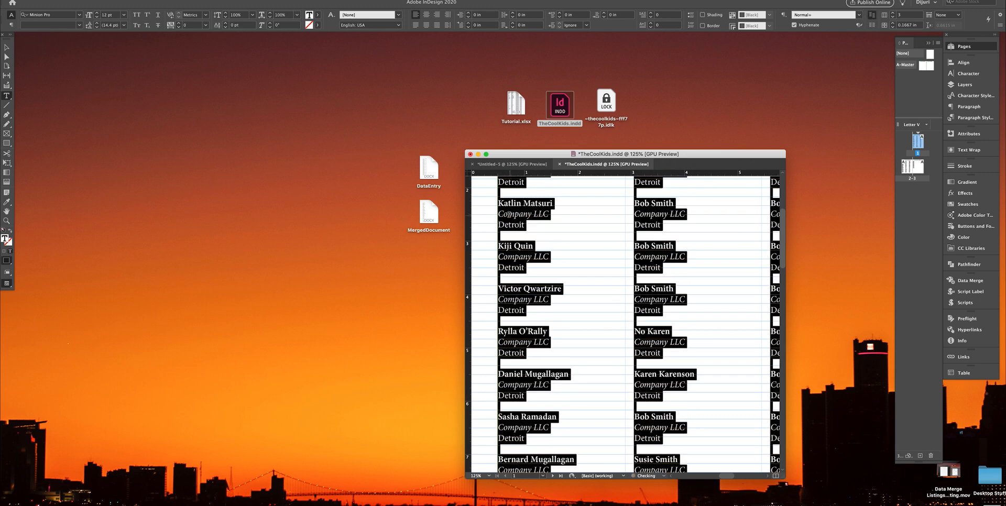
click(873, 27)
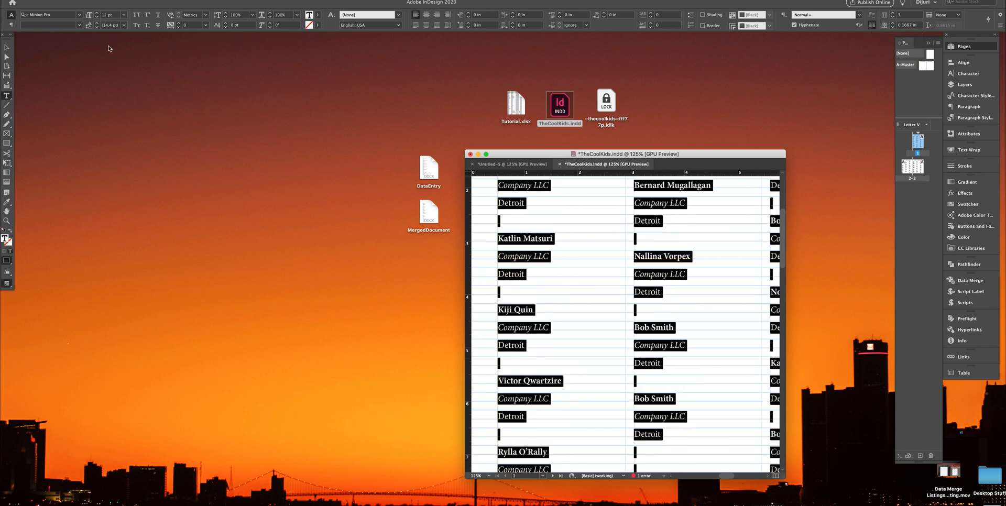
Set the leading of all the listings text to 12 pt and deselect it.
click(123, 25)
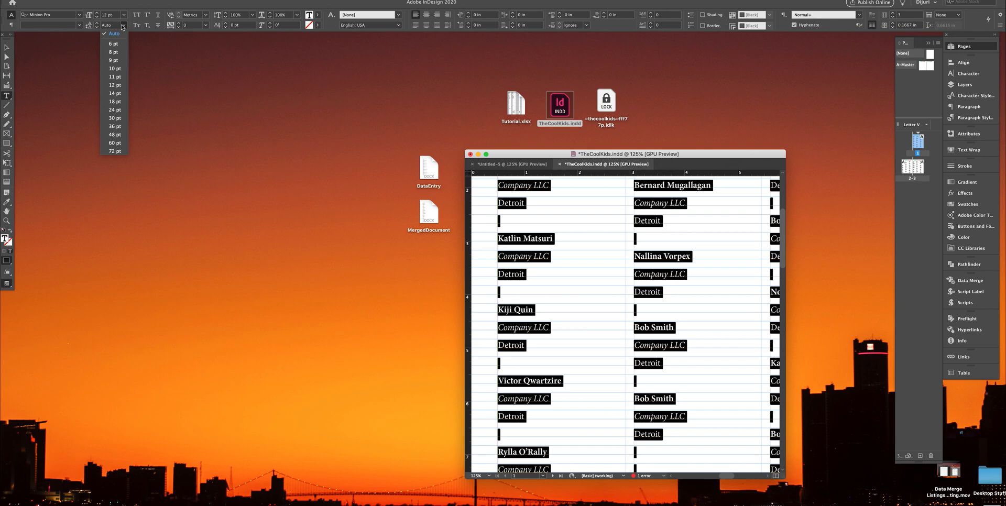
click(115, 85)
click(579, 229)
scroll(579, 229, up, 3)
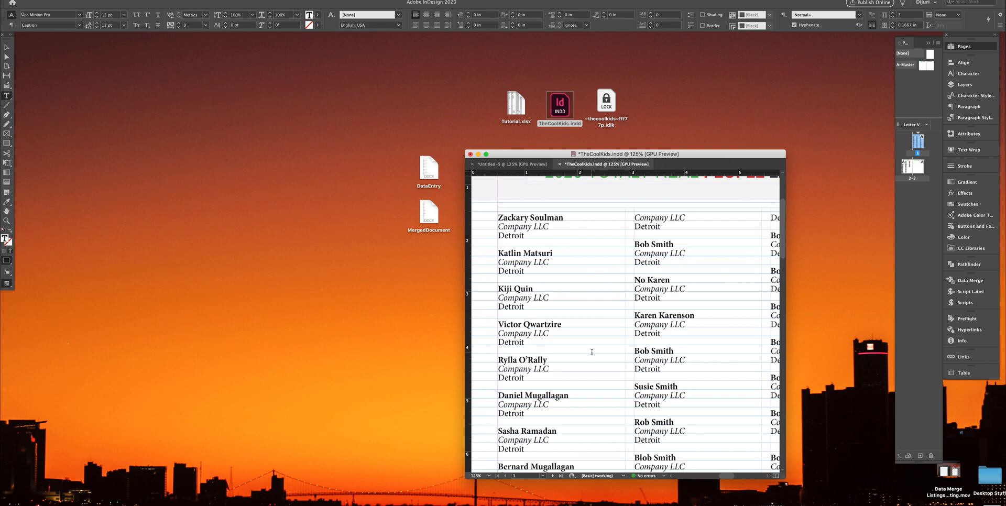
Delete the extra blank lines between listings in the first and second columns of page 1.
scroll(595, 348, down, 1)
scroll(587, 338, down, 6)
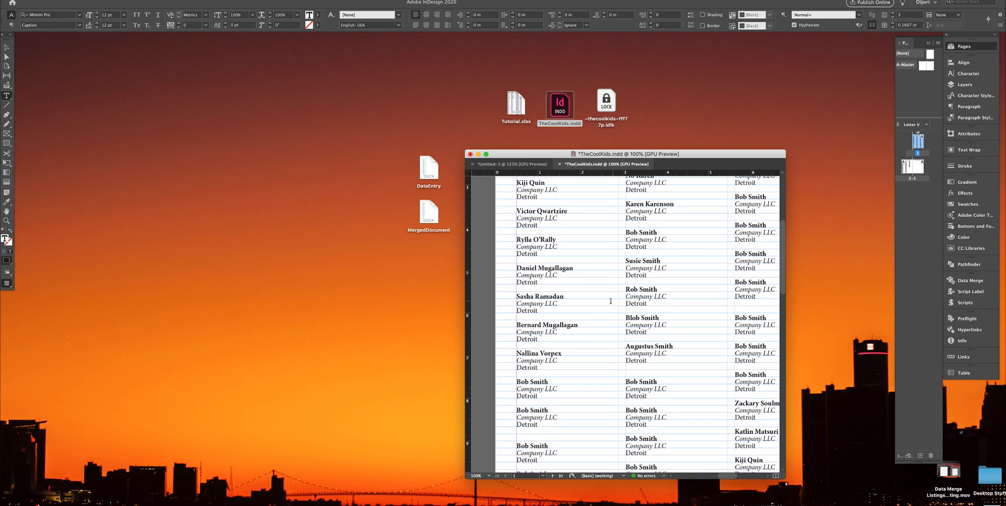
scroll(578, 327, down, 1)
scroll(519, 356, up, 3)
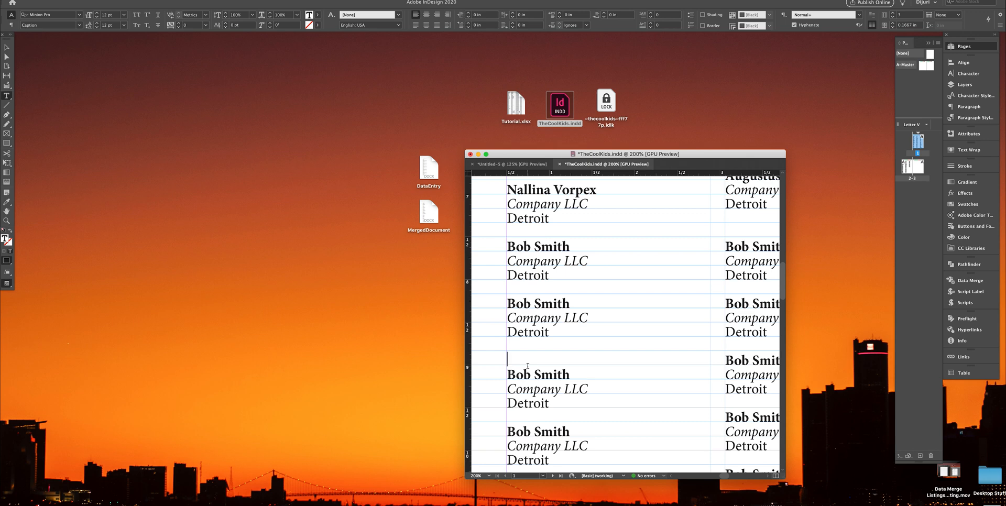
key(BackSpace)
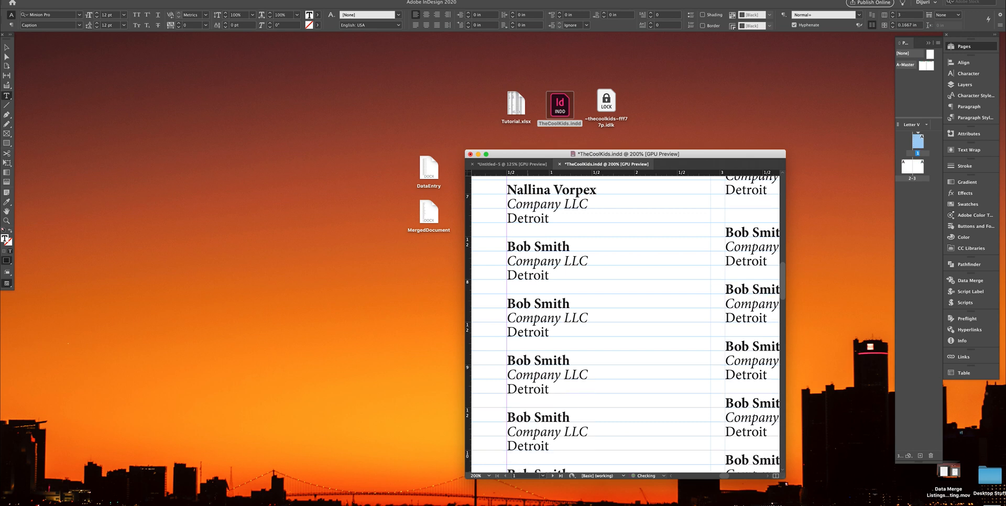
scroll(568, 348, down, 1)
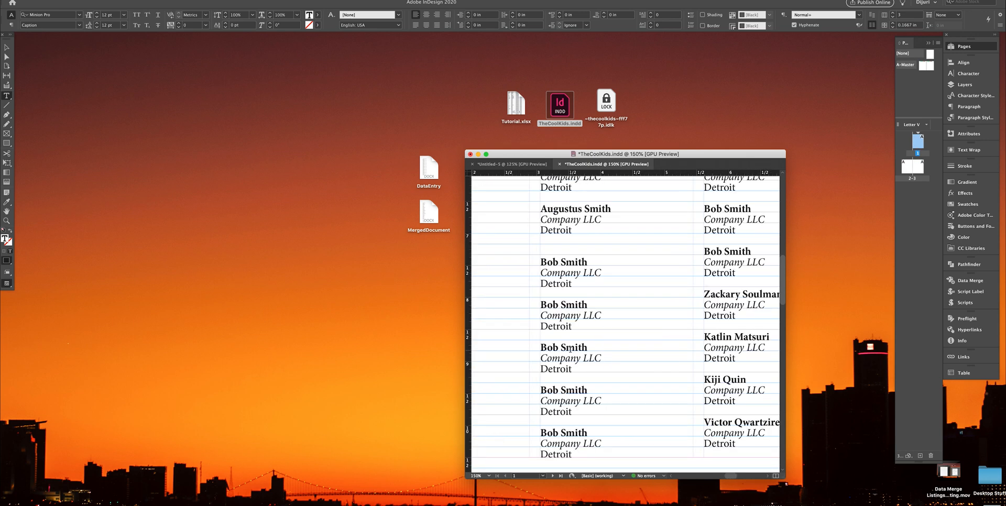
scroll(570, 349, up, 1)
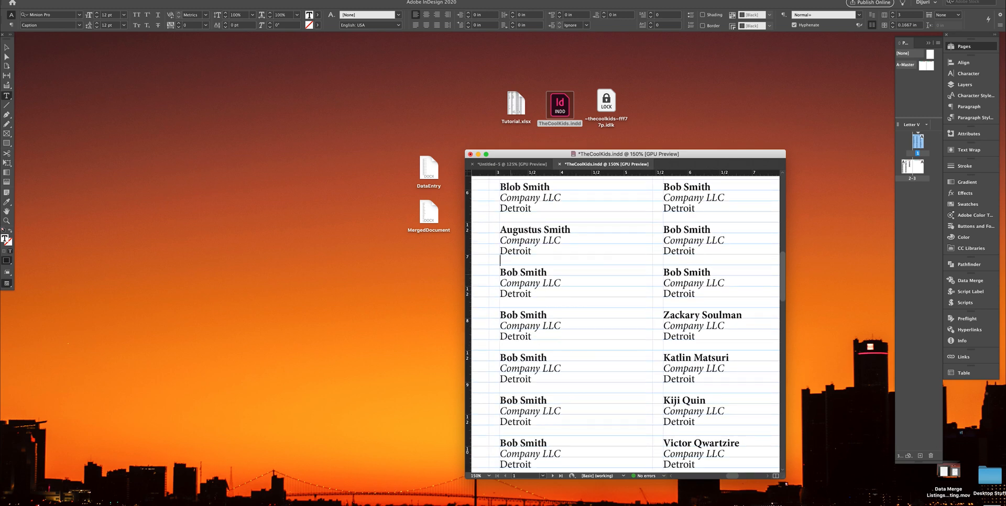
scroll(573, 260, down, 1)
scroll(573, 259, down, 1)
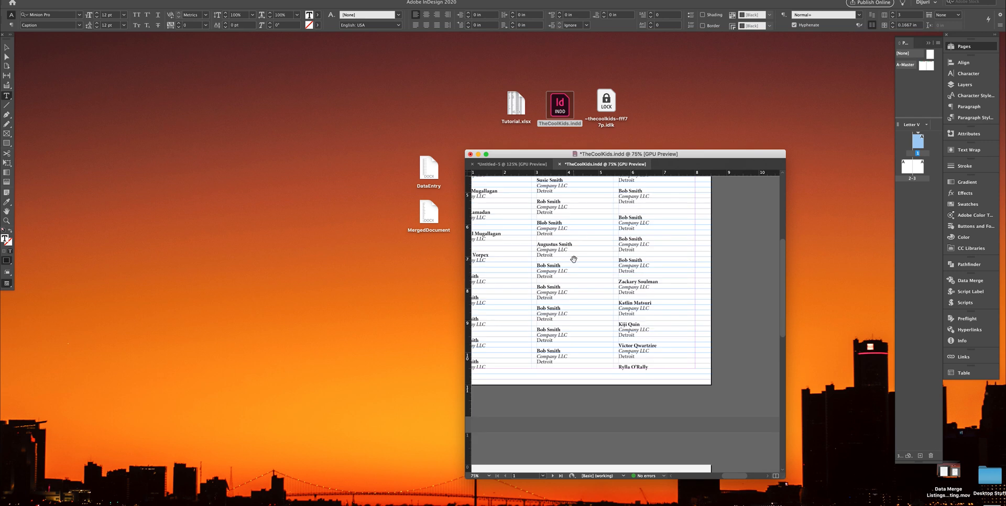
Look over how the listings flow through the columns of pages 1 to 3.
scroll(574, 259, left, 4)
scroll(575, 260, up, 1)
scroll(576, 259, down, 2)
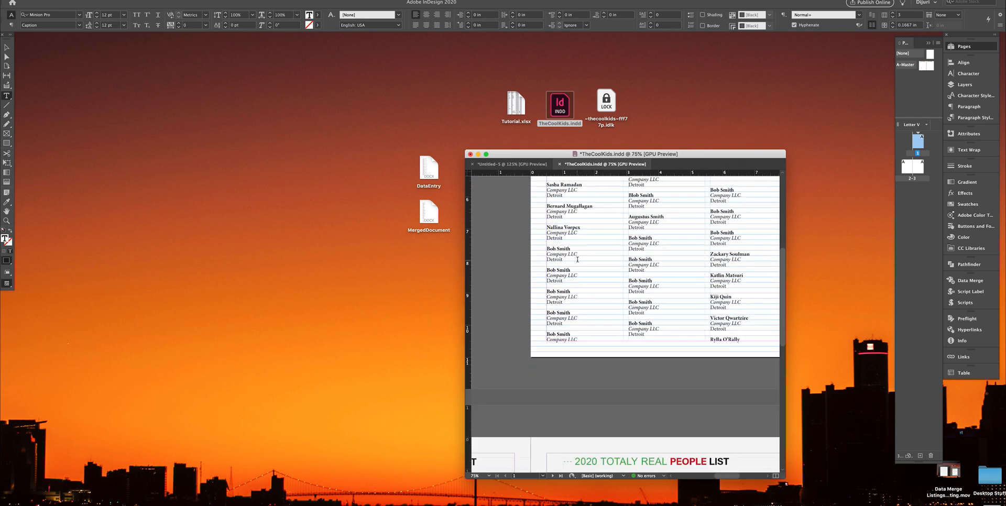
scroll(577, 260, down, 1)
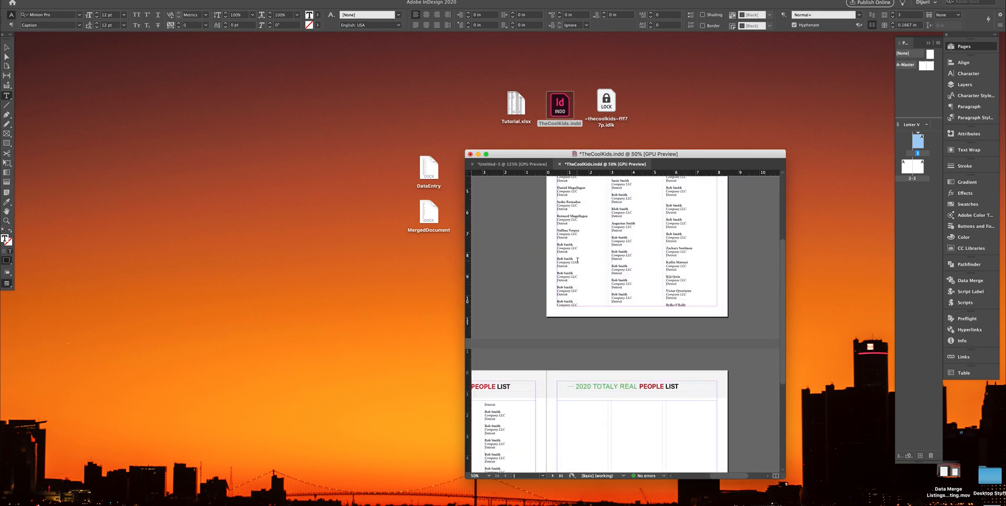
scroll(630, 341, down, 1)
scroll(630, 341, down, 2)
scroll(608, 344, left, 5)
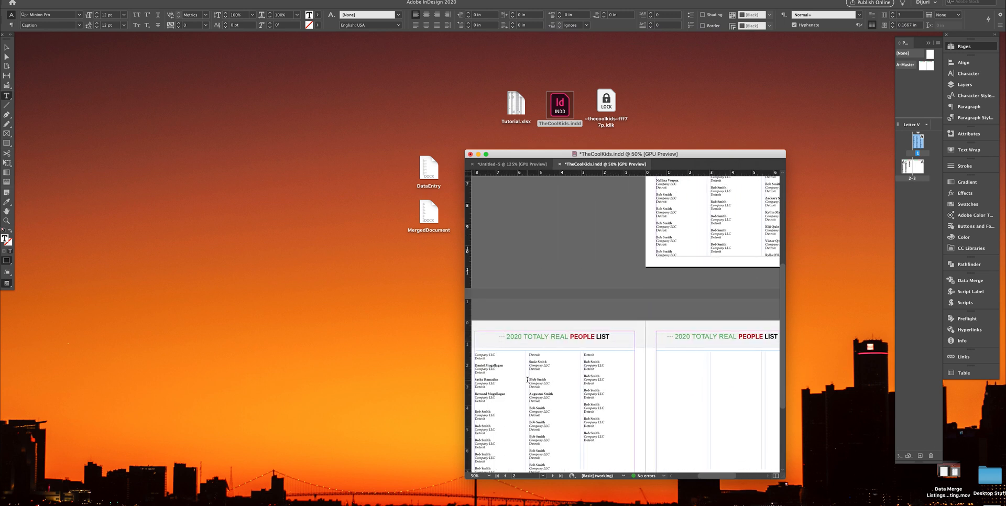
scroll(562, 350, down, 5)
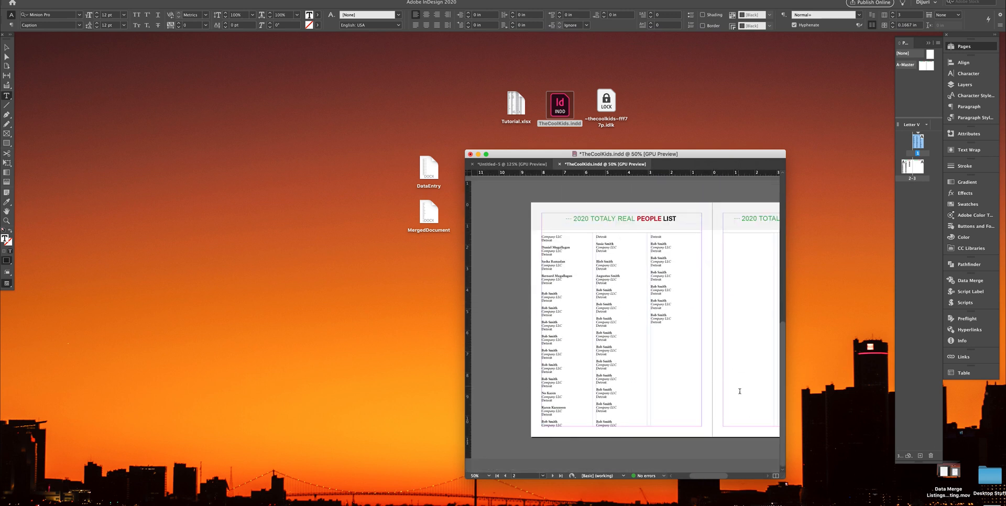
key(super+minus)
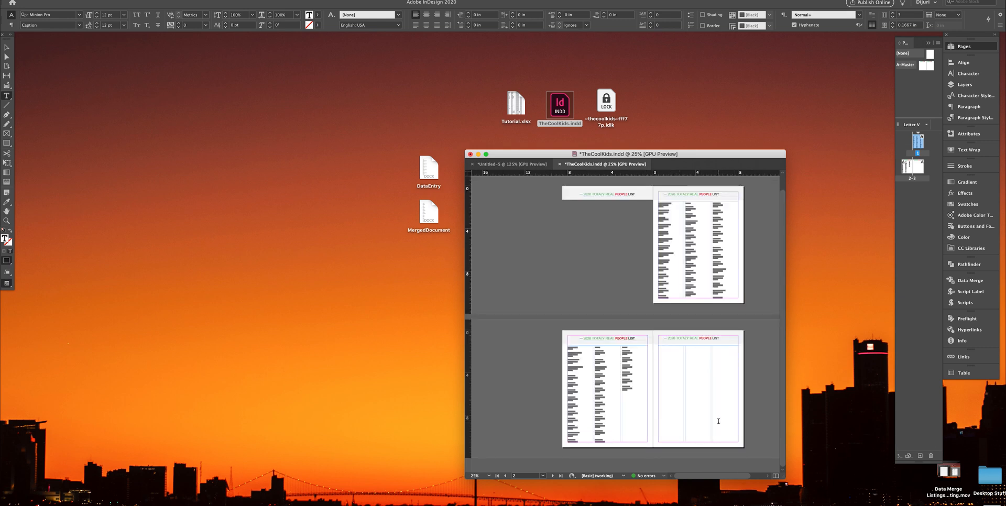
Shorten the page 1 listings text frame from its lower edge to about 4.41 in high so the listings reflow.
click(6, 47)
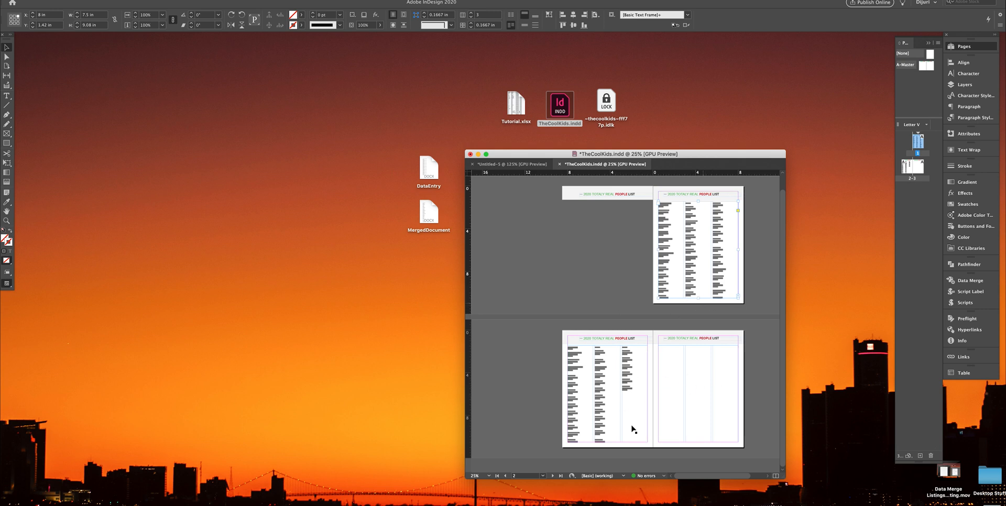
alt+scroll(714, 333, up, 1)
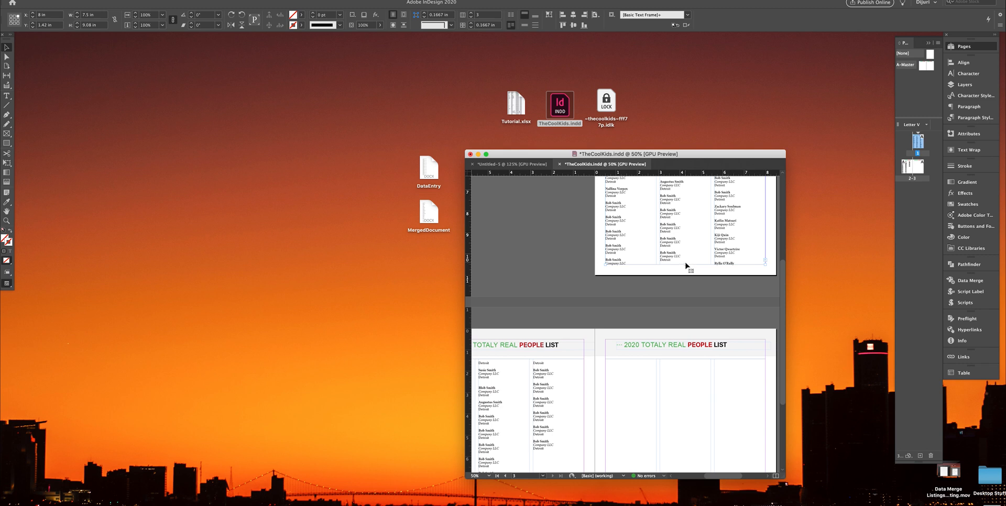
drag(686, 264, 682, 197)
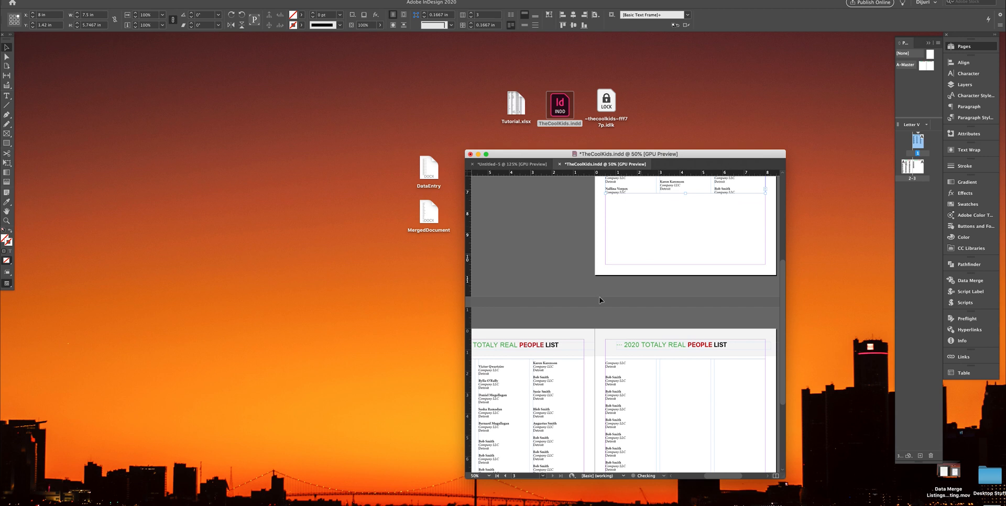
scroll(694, 296, up, 3)
drag(686, 275, 685, 218)
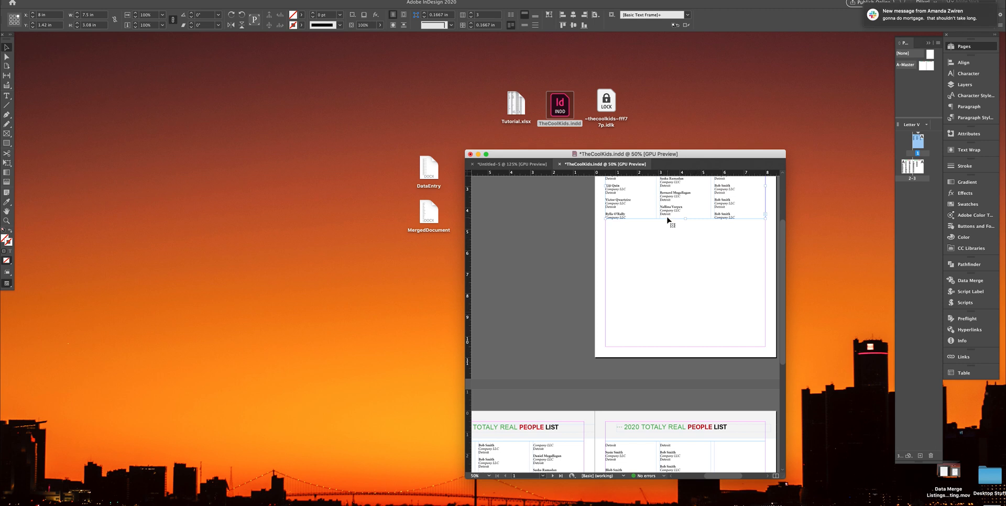
scroll(650, 233, up, 4)
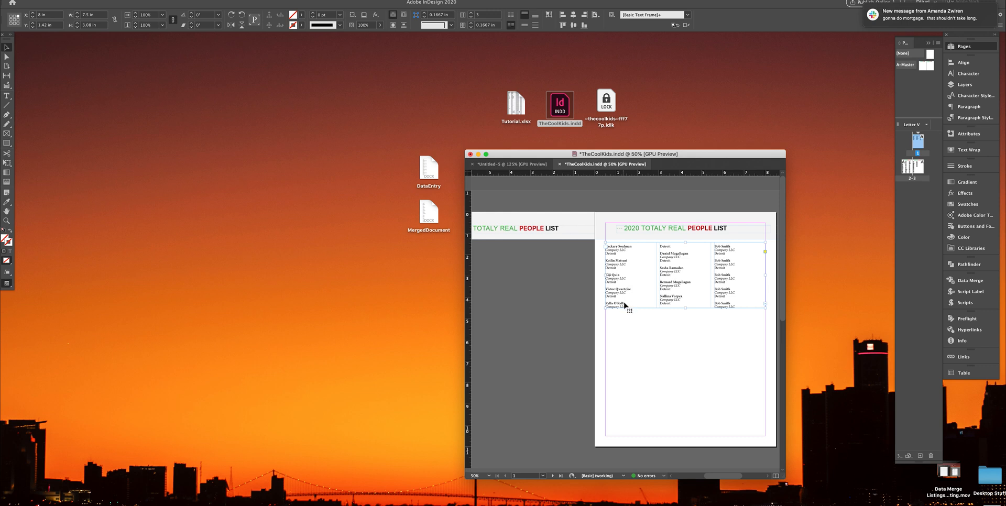
drag(684, 308, 678, 336)
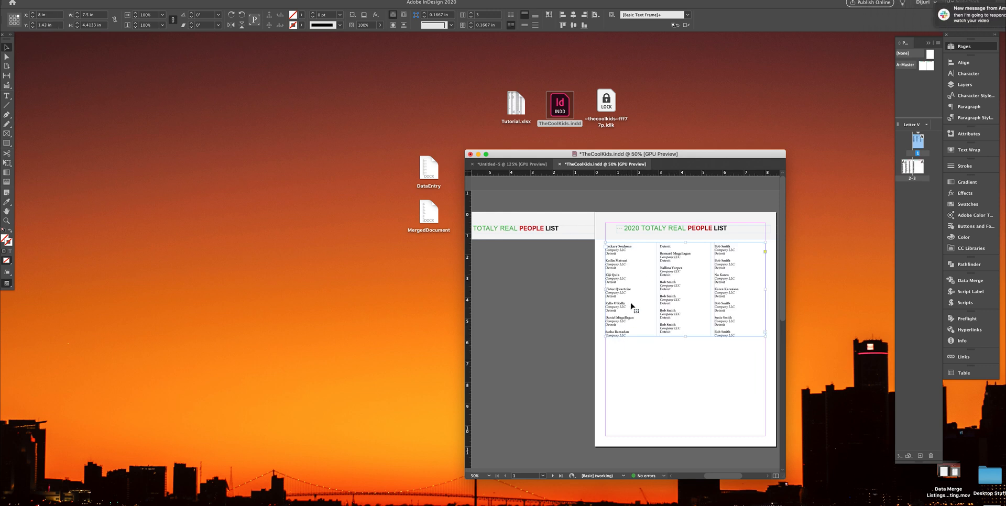
Create a character style from the fifth bold name in page 2's second column and open the style's options.
scroll(576, 381, down, 5)
scroll(547, 375, down, 1)
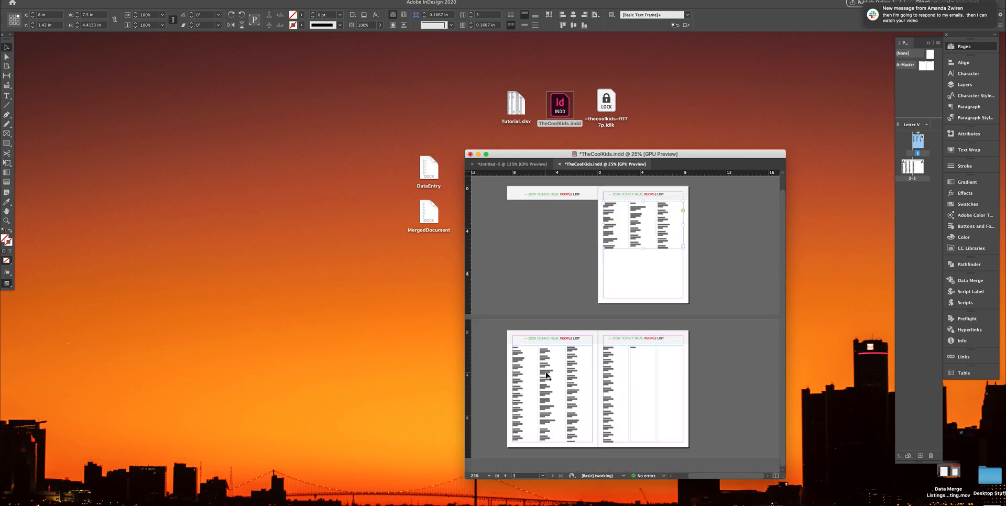
scroll(561, 357, up, 1)
scroll(566, 344, down, 4)
scroll(565, 345, left, 1)
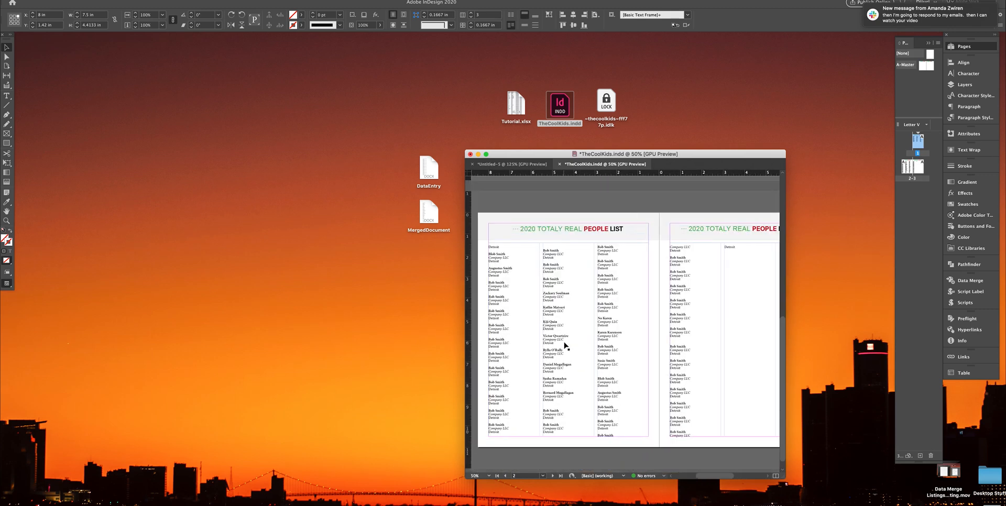
scroll(565, 347, left, 1)
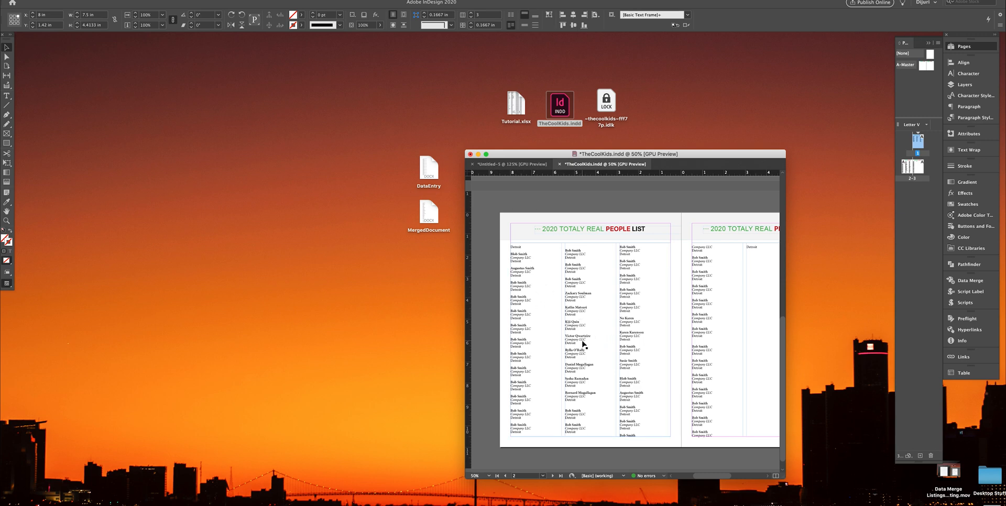
scroll(582, 341, up, 1)
double_click(582, 292)
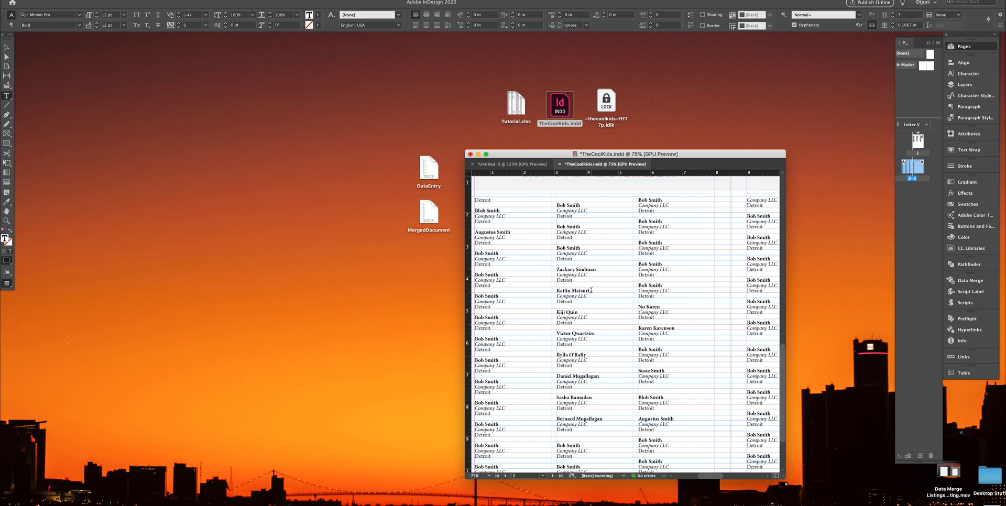
drag(591, 291, 555, 292)
scroll(582, 298, up, 2)
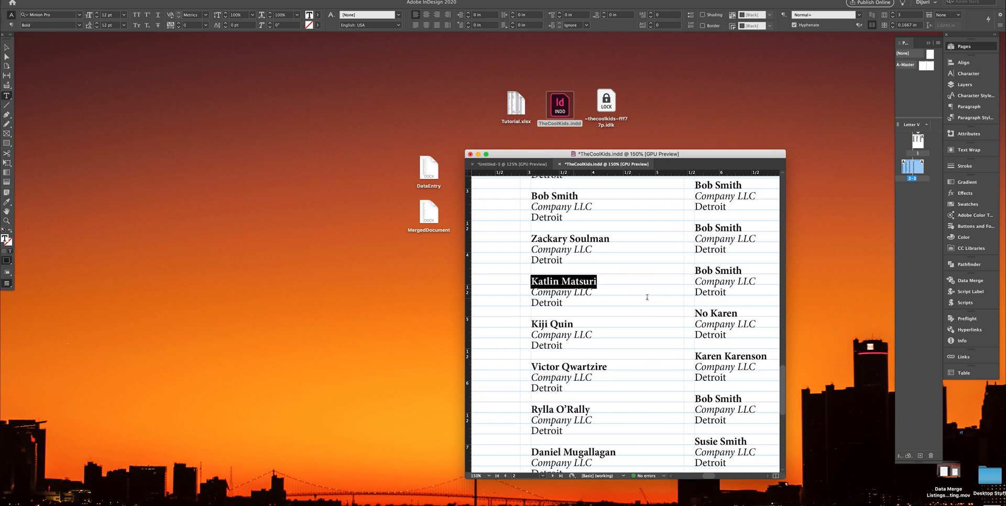
click(970, 96)
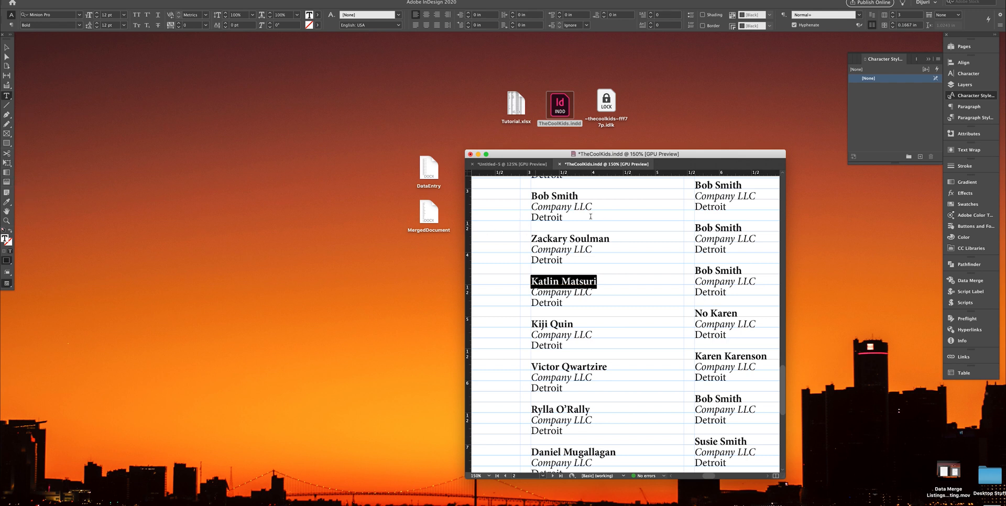
click(920, 156)
double_click(885, 87)
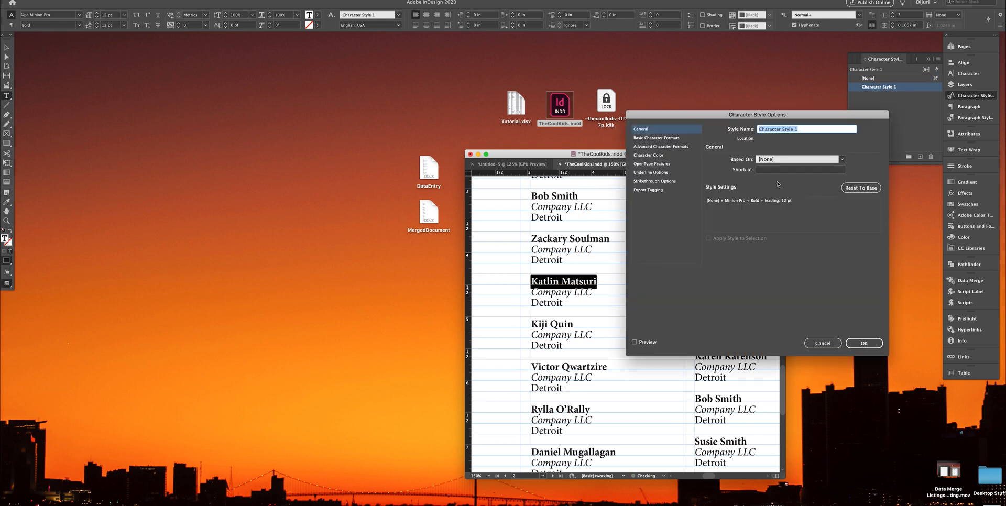
Name the character style "Style 1", set its character color to cyan, and deselect the name.
text(Style 1)
click(668, 140)
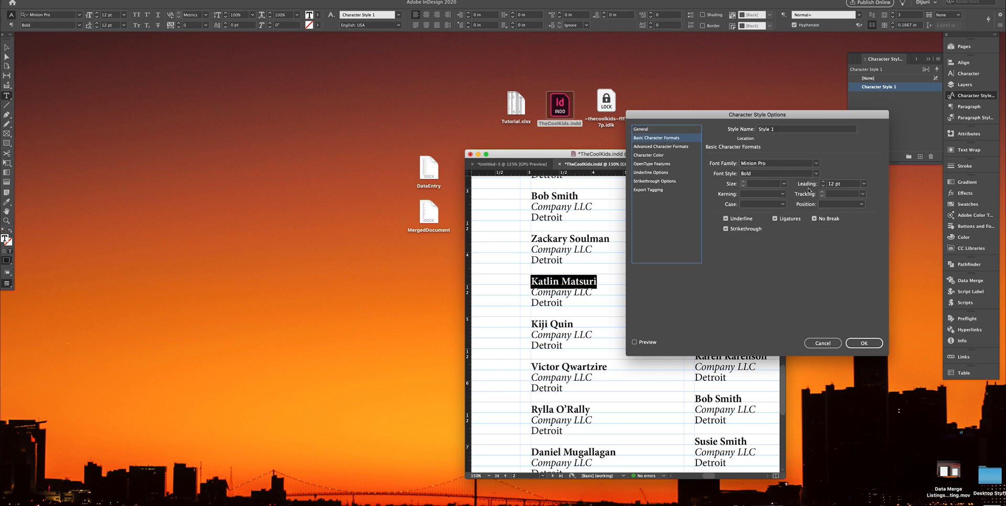
click(656, 164)
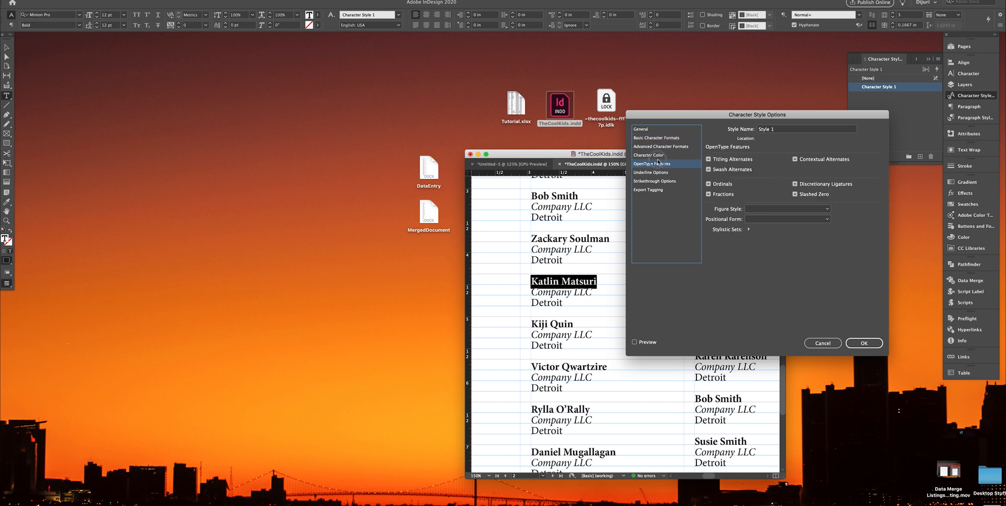
click(661, 155)
click(786, 198)
click(863, 343)
click(574, 286)
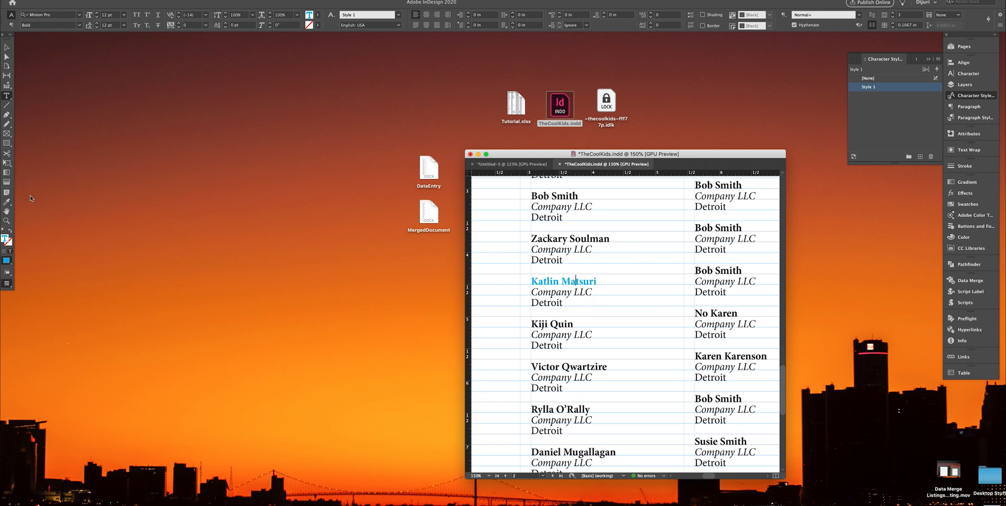
Copy the cyan bold formatting with the Eyedropper onto the two names directly above the cyan name.
click(7, 202)
drag(596, 282, 561, 281)
click(534, 238)
click(578, 237)
click(566, 195)
click(544, 196)
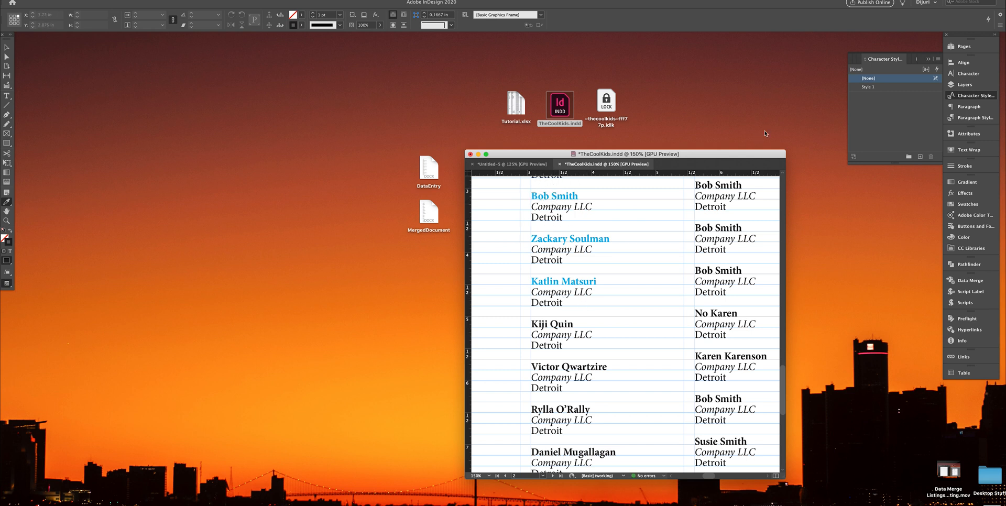
Check which character style is applied to the lowest cyan name and to the black name directly below it.
click(869, 87)
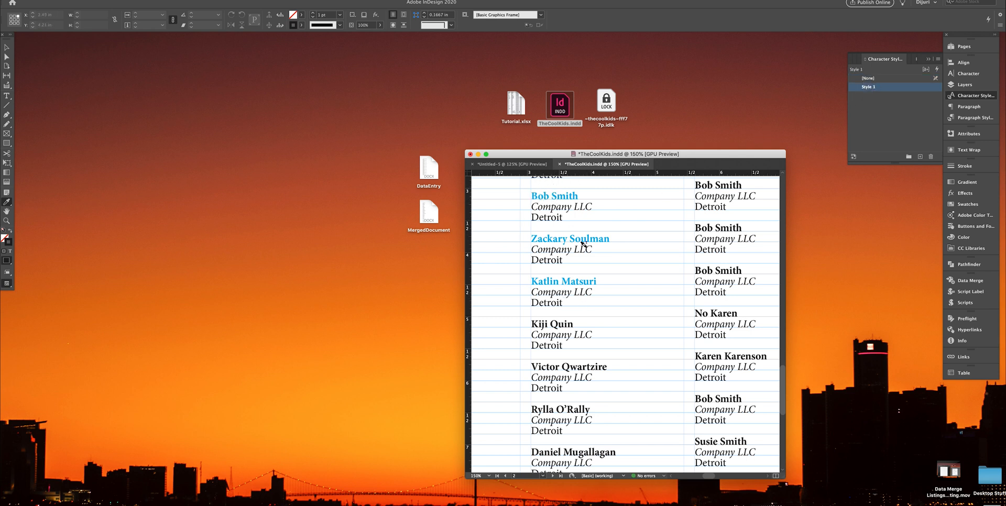
scroll(610, 304, down, 2)
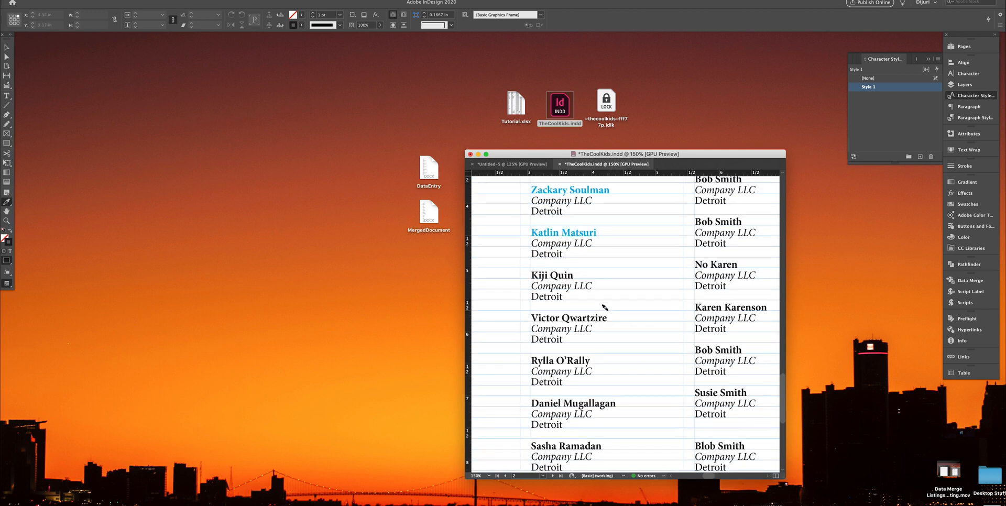
scroll(559, 269, up, 2)
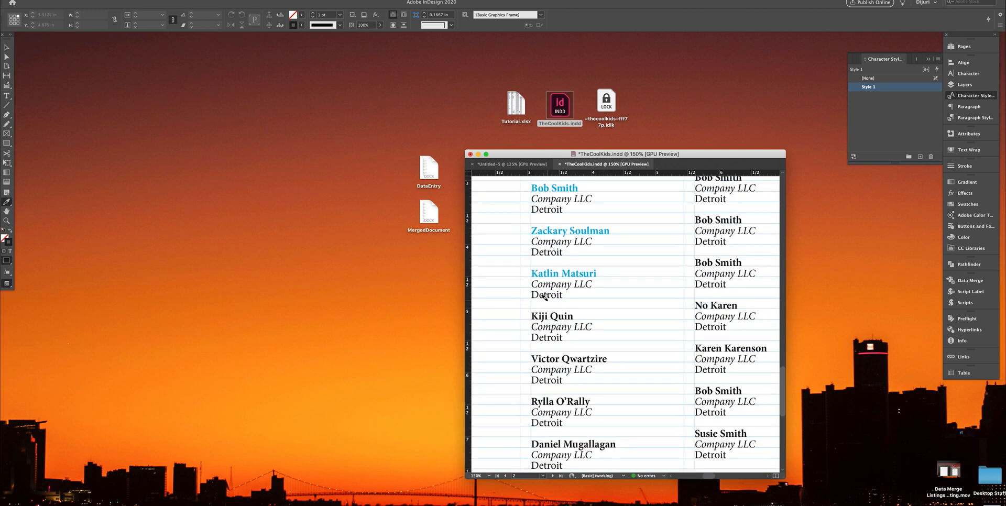
scroll(549, 300, up, 1)
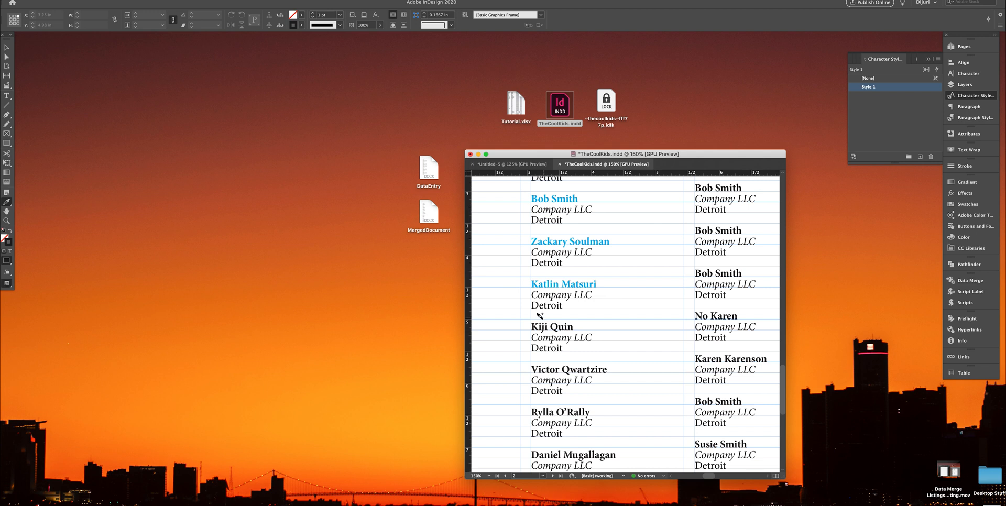
click(6, 47)
double_click(558, 326)
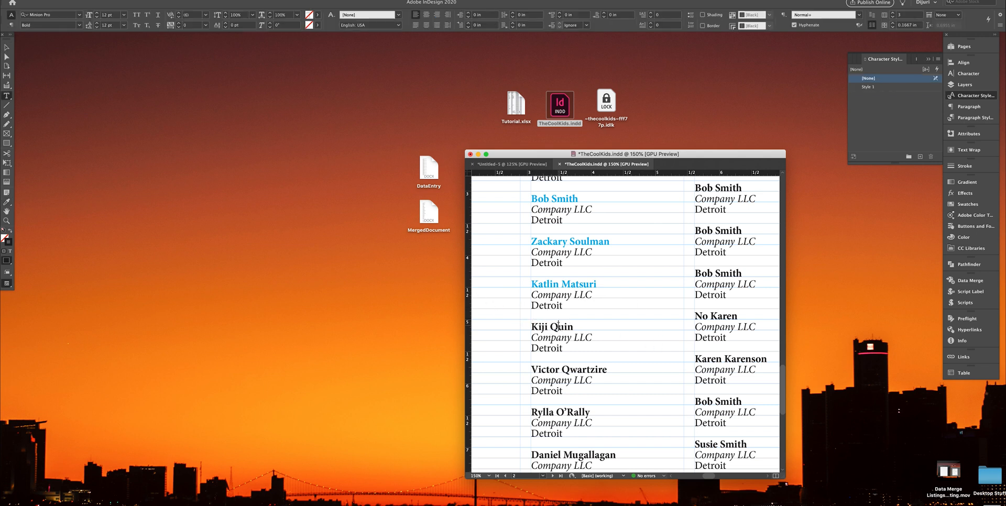
double_click(579, 284)
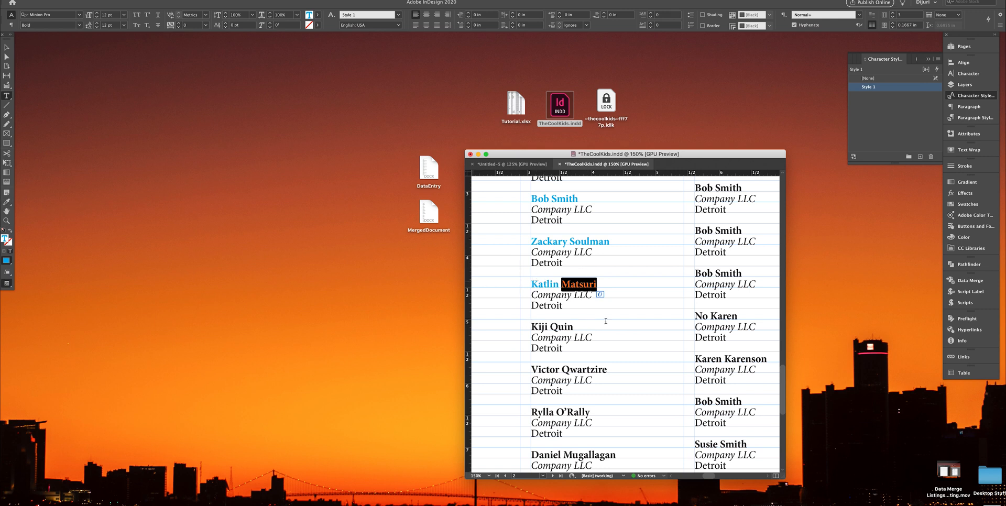
key(Escape)
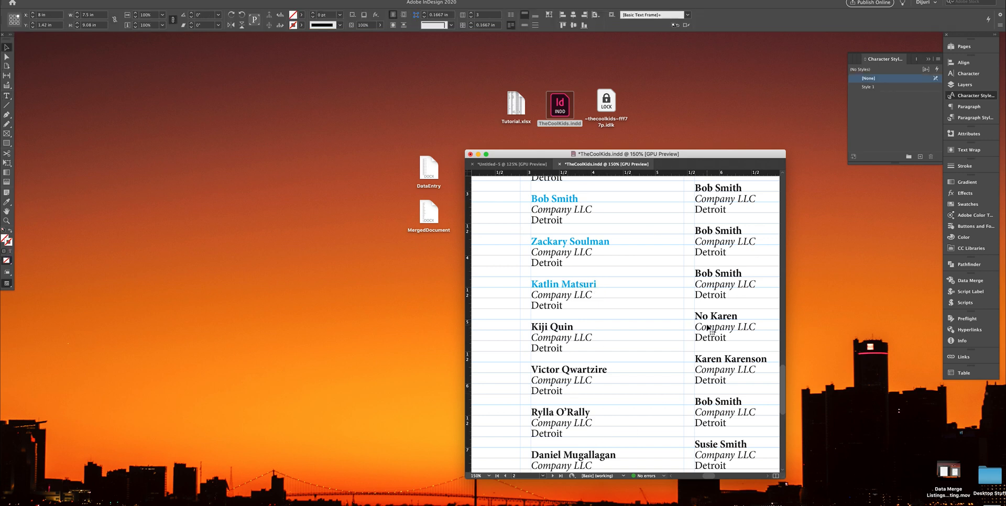
Fit page 2 in the window with nothing selected, look over the recolored names, and reposition the document window.
key(super+0)
click(505, 272)
scroll(506, 273, right, 1)
scroll(506, 275, left, 3)
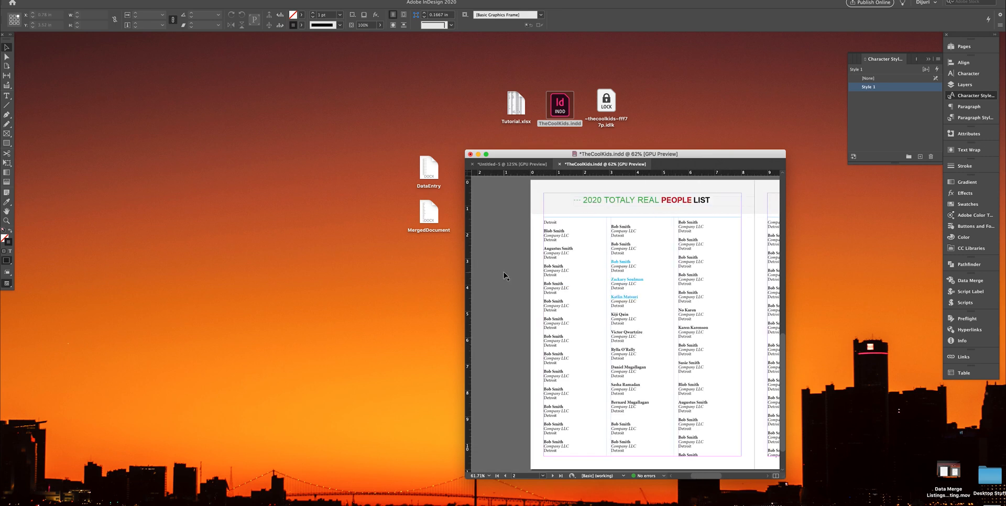
scroll(504, 272, right, 3)
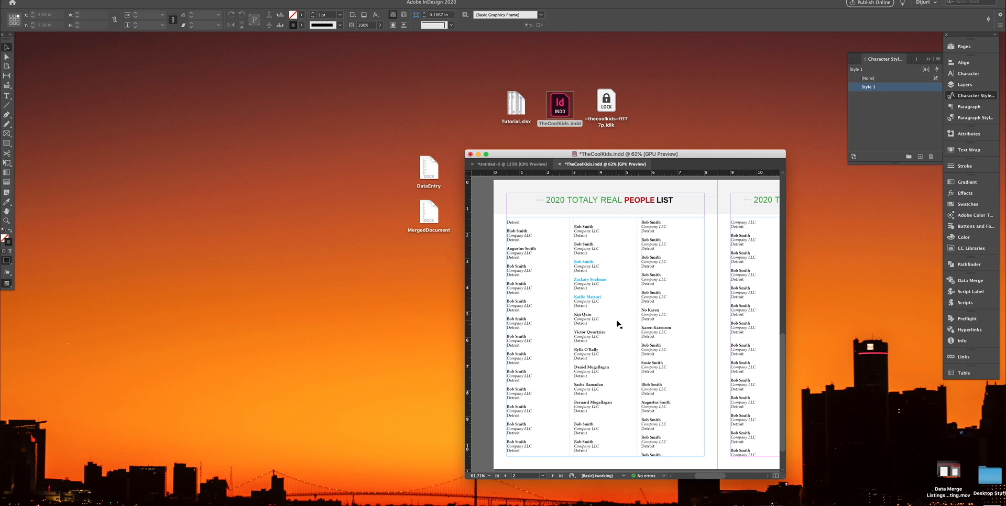
drag(661, 155, 607, 128)
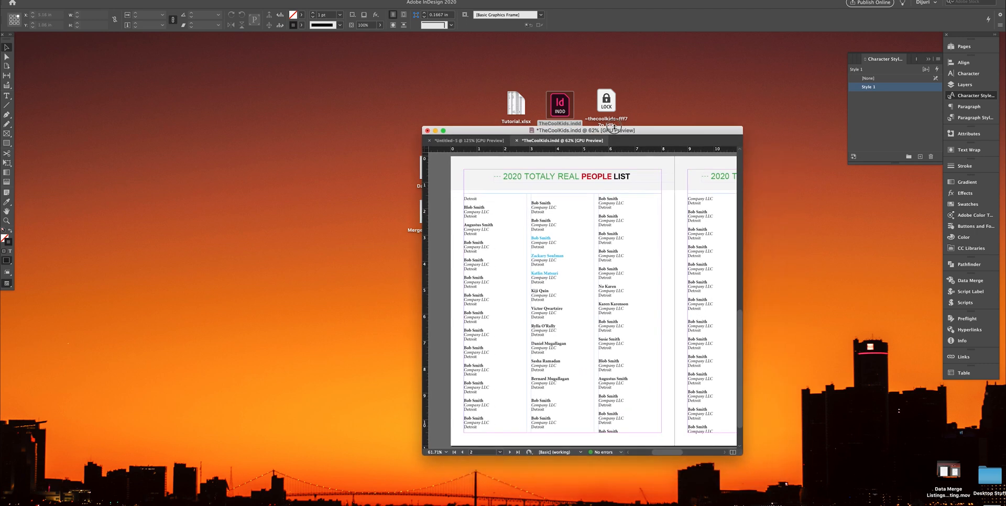